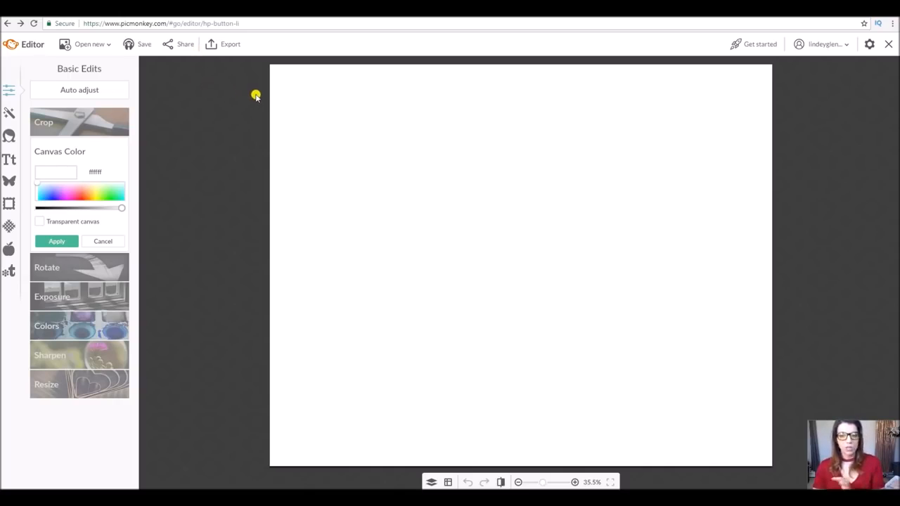
Open the Blank 10 x 8 in template and apply a transparent canvas to it
{"action": "left_click", "coordinate": [94, 44]}
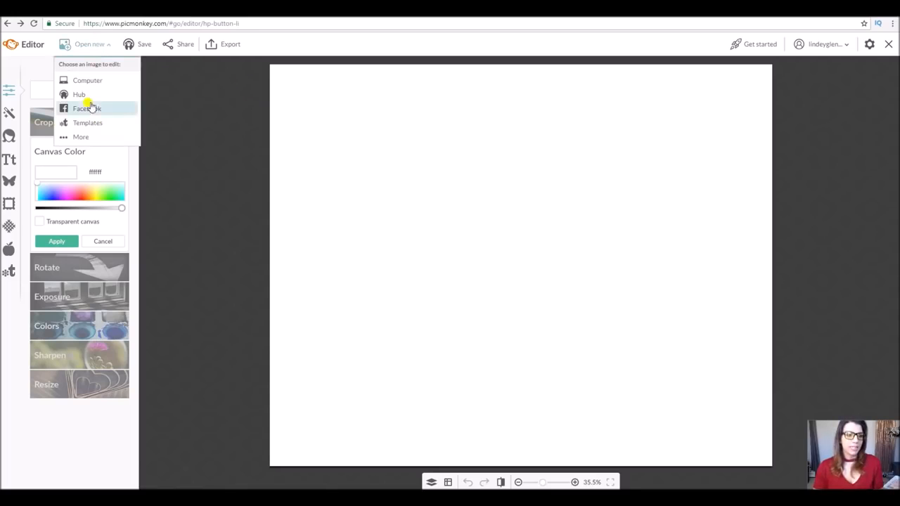
{"action": "left_click", "coordinate": [88, 124]}
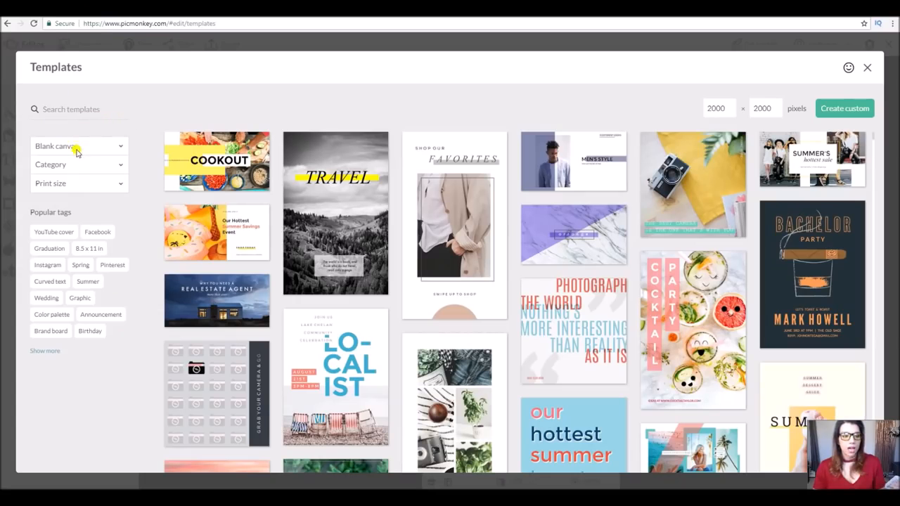
{"action": "left_click", "coordinate": [70, 114]}
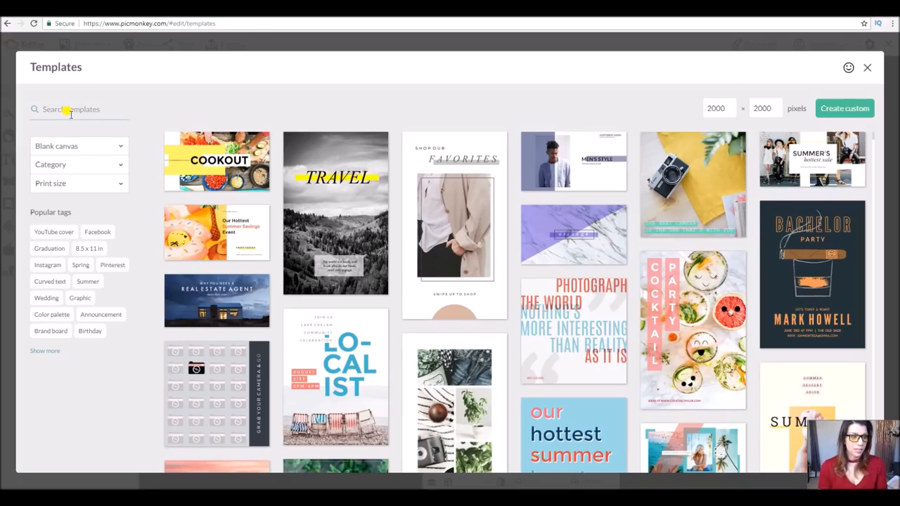
{"action": "type", "text": "bla"}
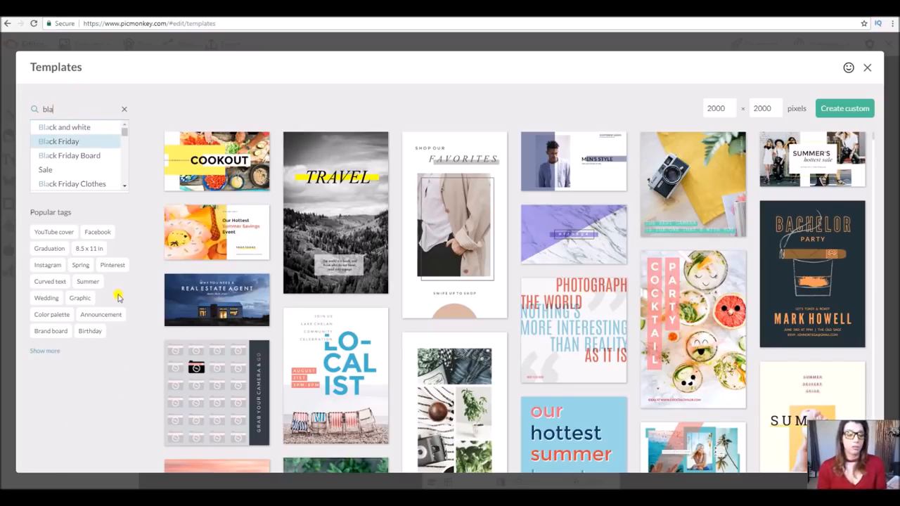
{"action": "type", "text": "nk"}
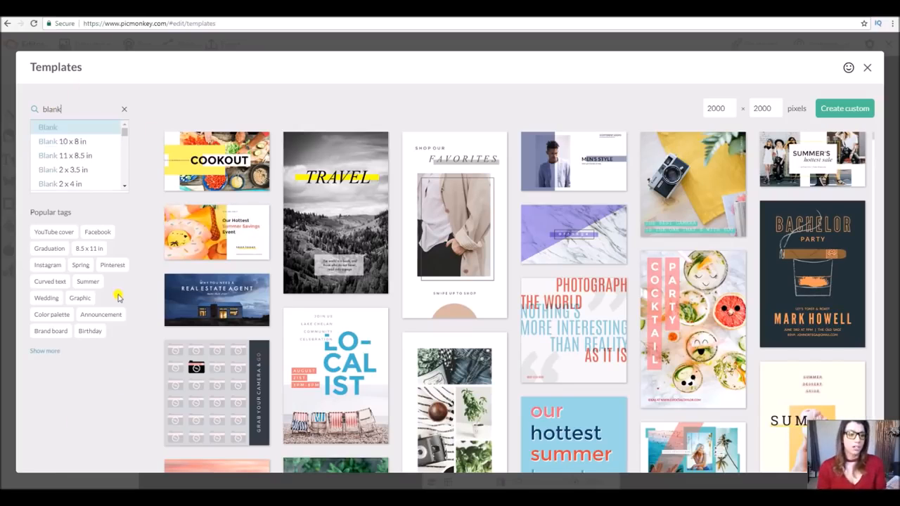
{"action": "left_click", "coordinate": [80, 140]}
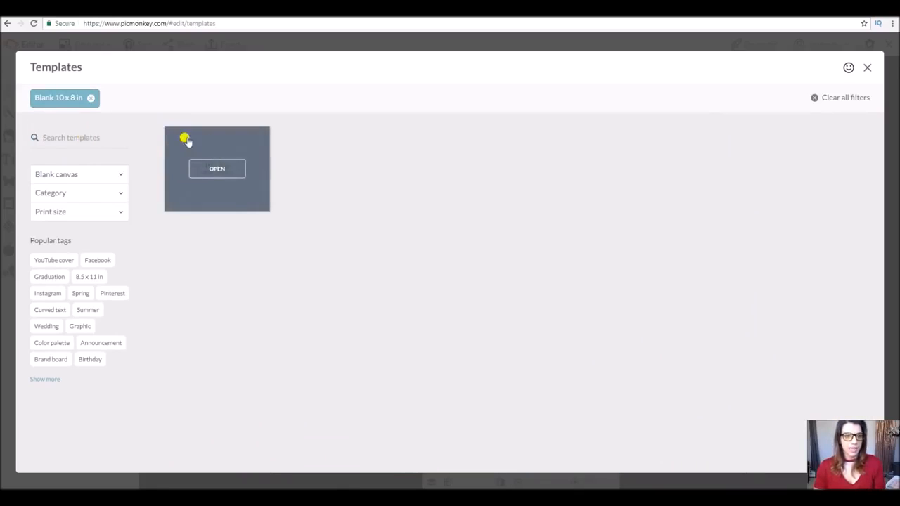
{"action": "left_click", "coordinate": [217, 169]}
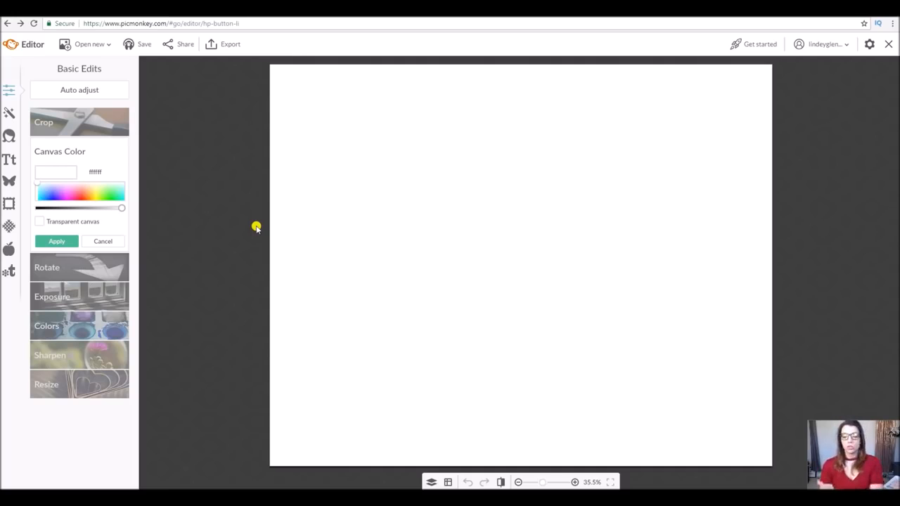
{"action": "left_click", "coordinate": [39, 221]}
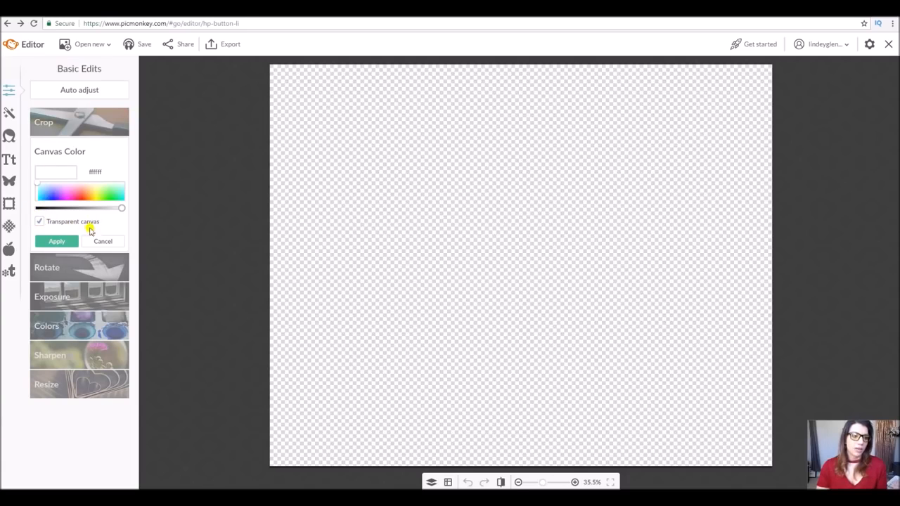
{"action": "left_click", "coordinate": [60, 241]}
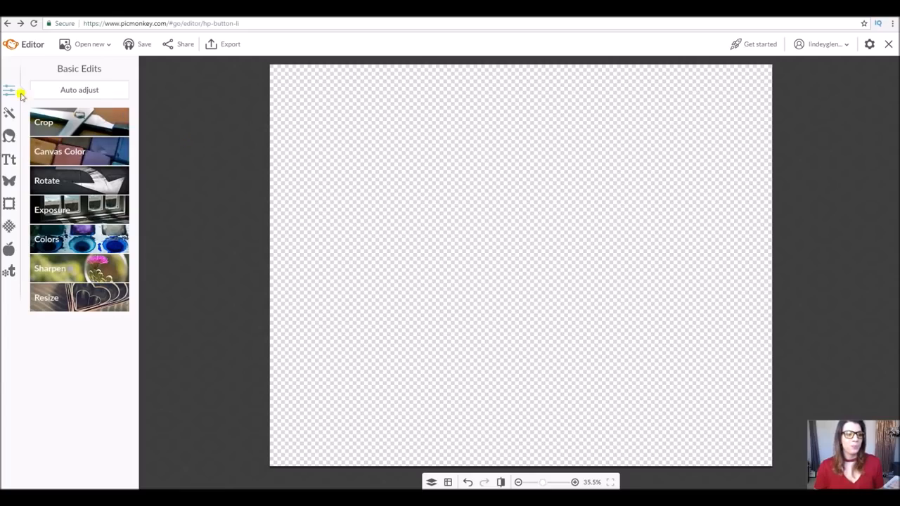
Choose the CoffeeBreak font from the script fonts for new text on the canvas
{"action": "left_click", "coordinate": [7, 160]}
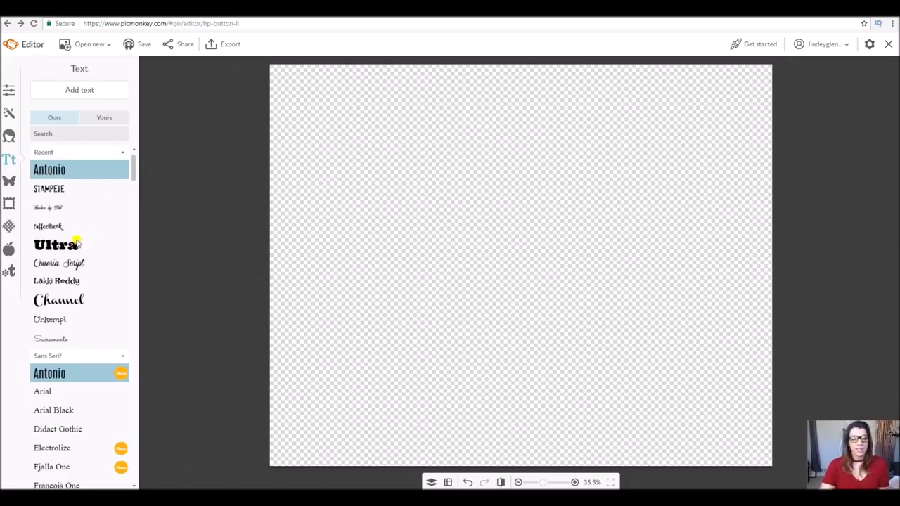
{"action": "scroll", "coordinate": [69, 378], "scroll_direction": "down", "scroll_amount": 1}
{"action": "scroll", "coordinate": [74, 366], "scroll_direction": "down", "scroll_amount": 4}
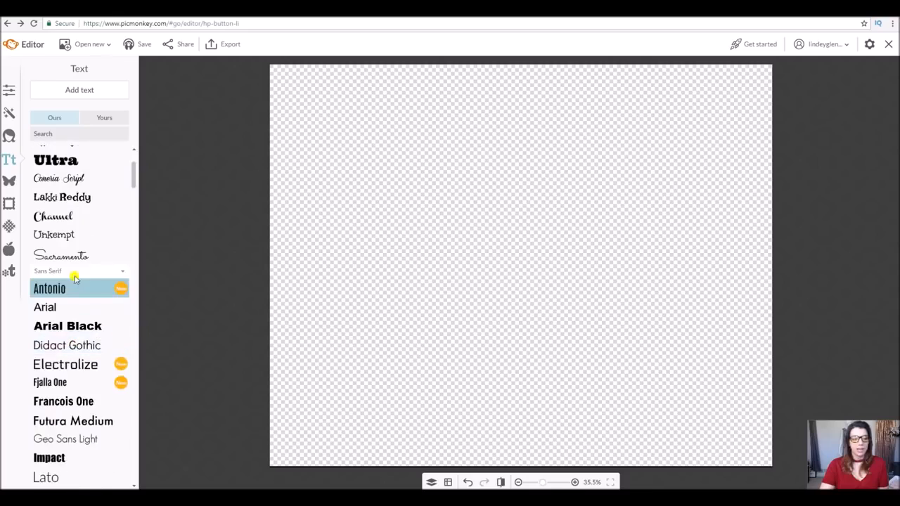
{"action": "scroll", "coordinate": [84, 359], "scroll_direction": "down", "scroll_amount": 2}
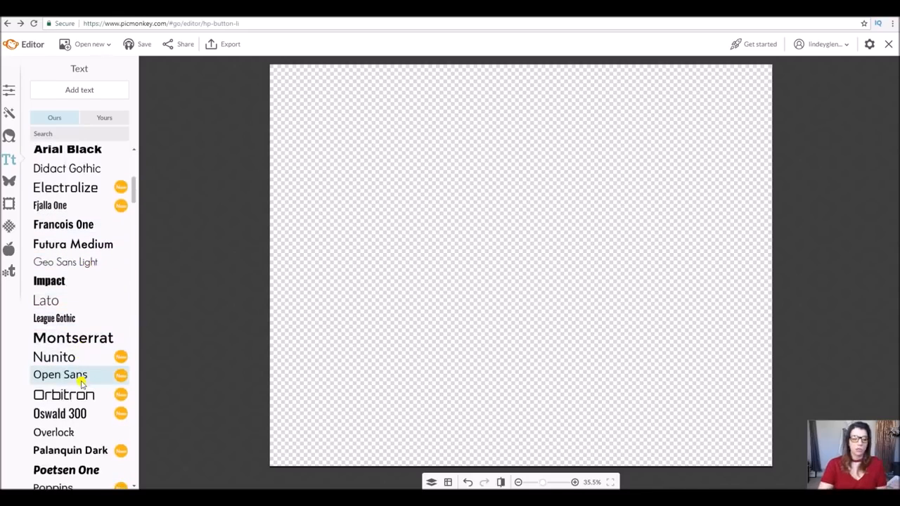
{"action": "scroll", "coordinate": [84, 378], "scroll_direction": "up", "scroll_amount": 5}
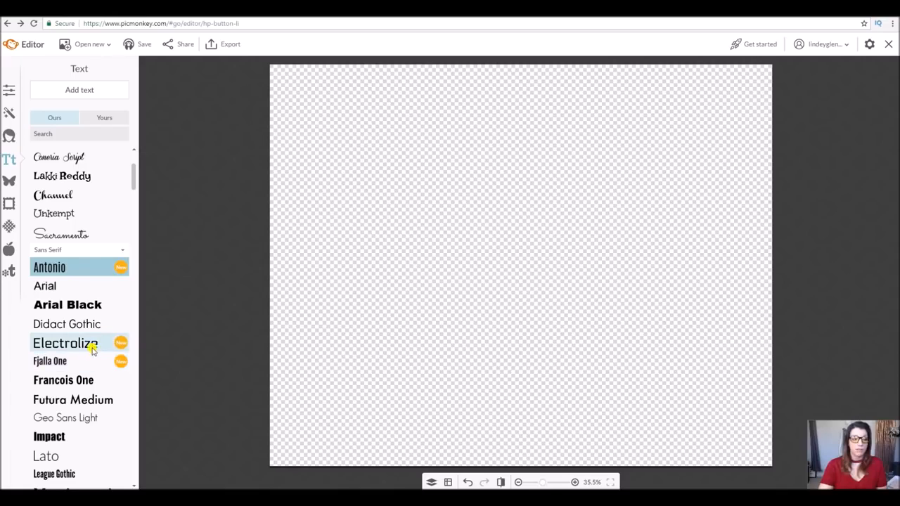
{"action": "left_click", "coordinate": [83, 234]}
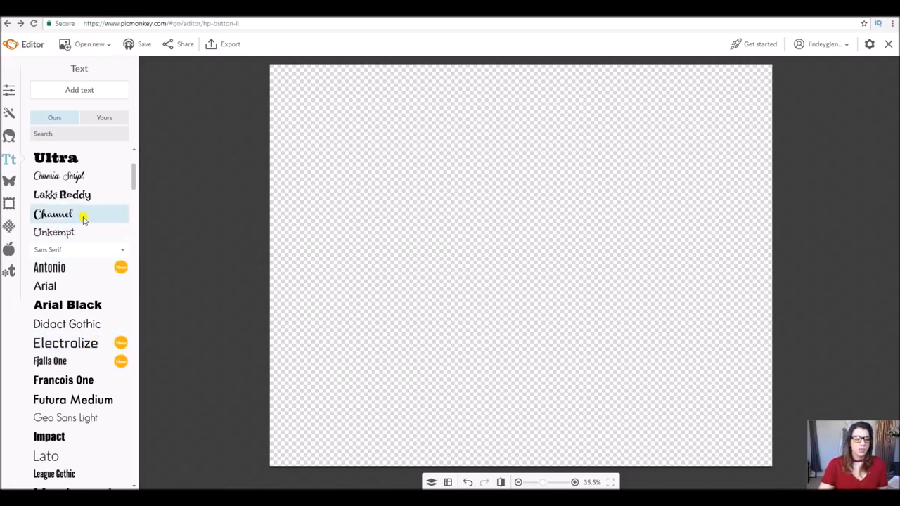
{"action": "scroll", "coordinate": [88, 309], "scroll_direction": "down", "scroll_amount": 5}
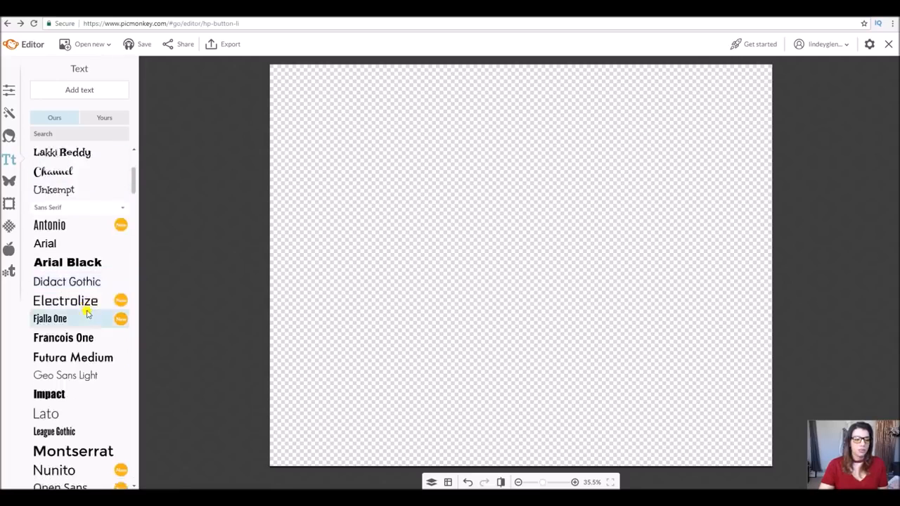
{"action": "scroll", "coordinate": [87, 310], "scroll_direction": "down", "scroll_amount": 7}
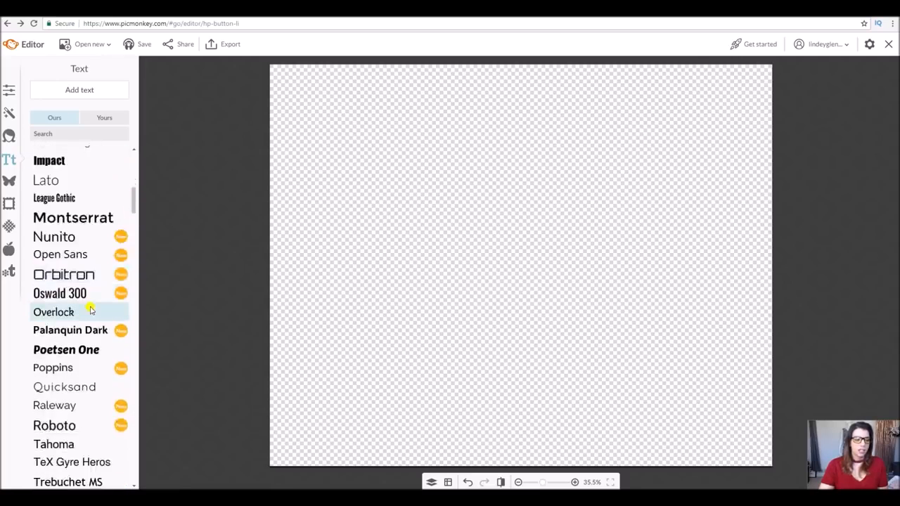
{"action": "scroll", "coordinate": [92, 307], "scroll_direction": "down", "scroll_amount": 10}
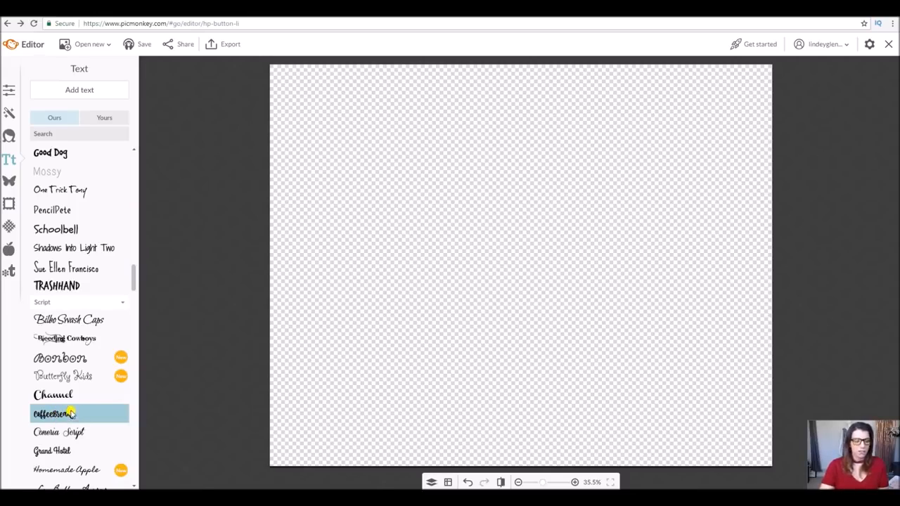
{"action": "left_click", "coordinate": [62, 413]}
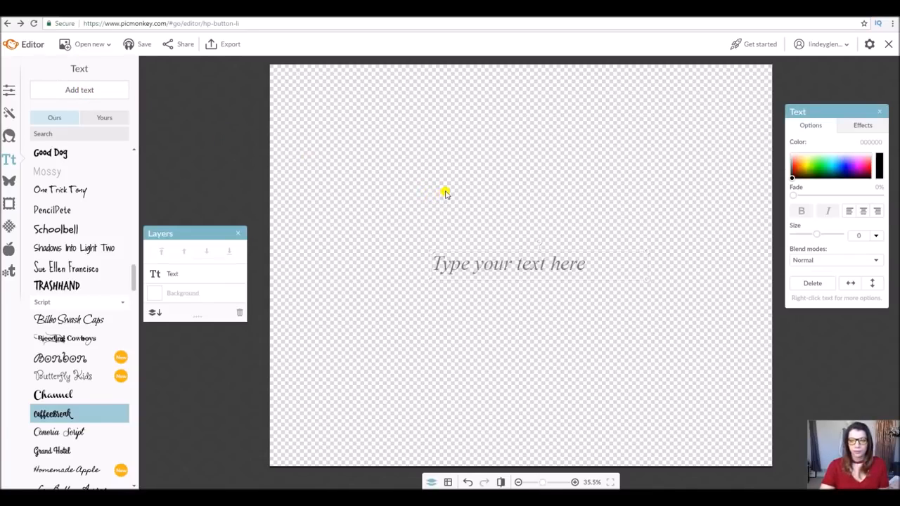
Enter the word "Coffee" in the new text box in the middle of the canvas
{"action": "left_click", "coordinate": [493, 264]}
{"action": "type", "text": "Coffee"}
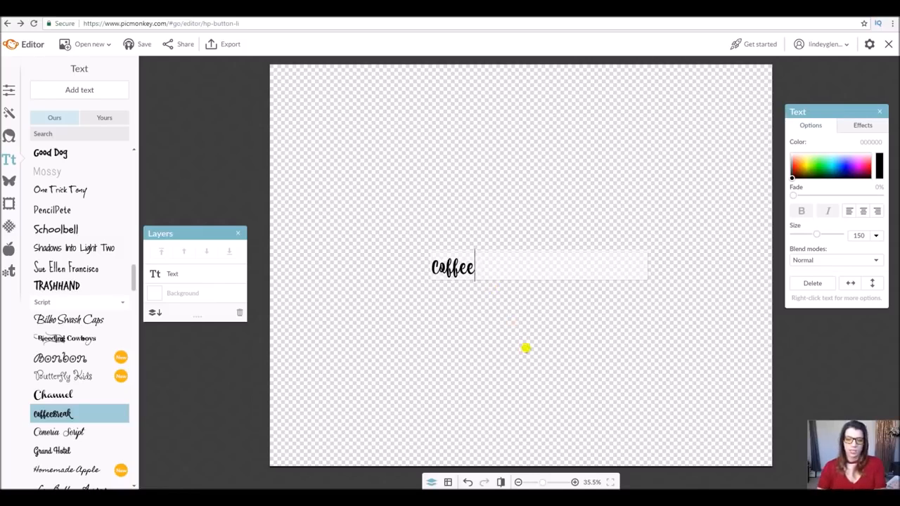
{"action": "left_click", "coordinate": [238, 195]}
Add a separate text reading "is" and place it below the word "Coffee"
{"action": "left_click", "coordinate": [96, 90]}
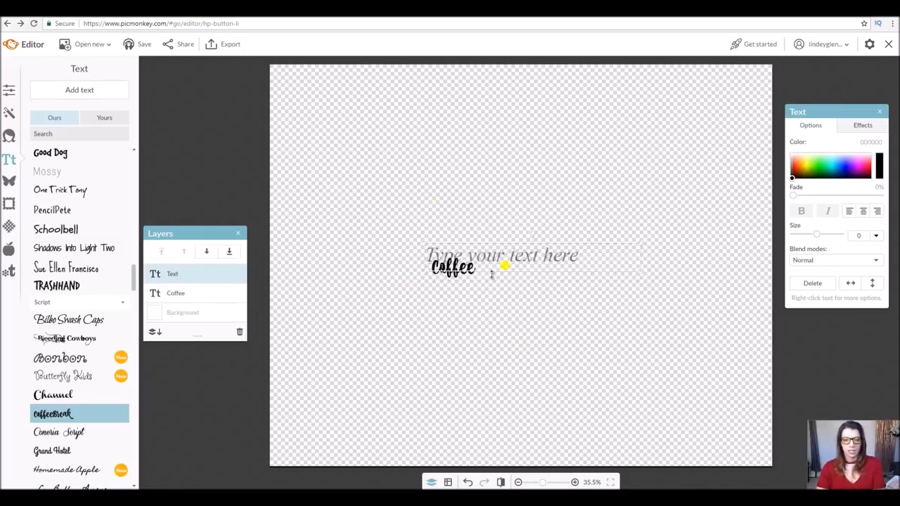
{"action": "type", "text": "is"}
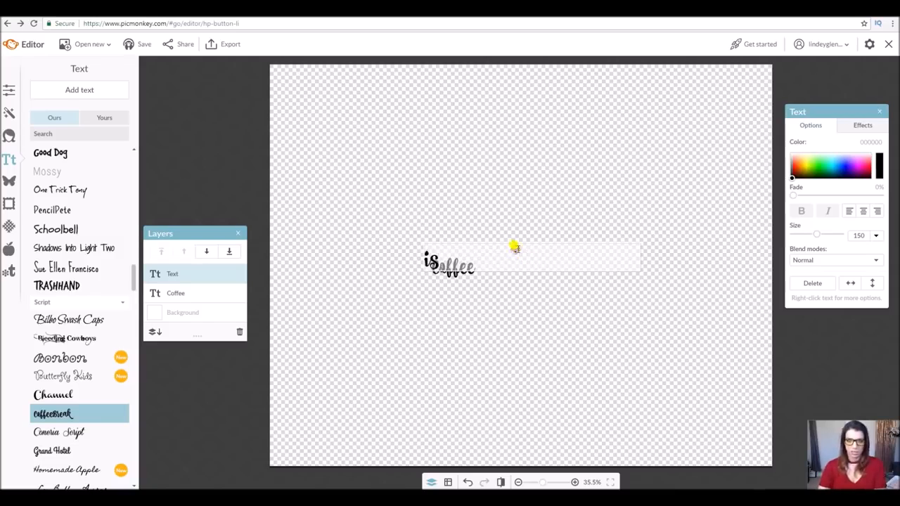
{"action": "left_click", "coordinate": [511, 306]}
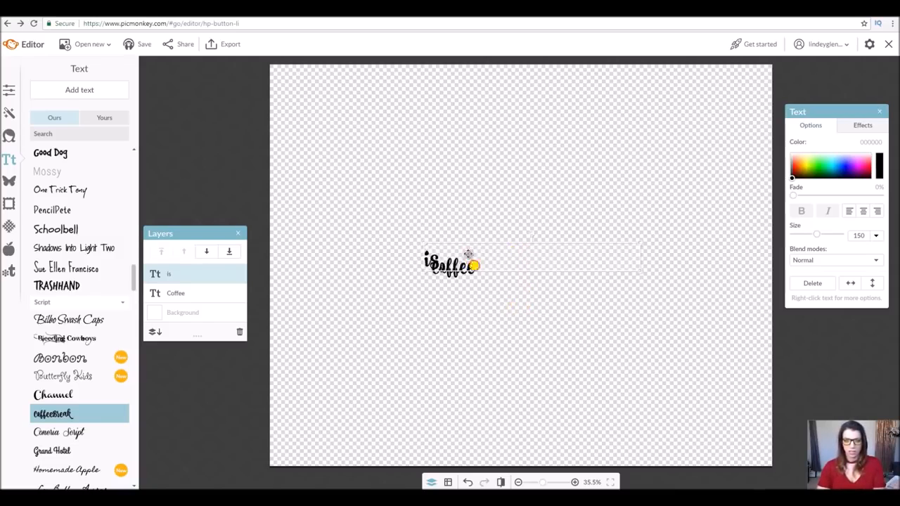
{"action": "left_click_drag", "start_coordinate": [468, 256], "coordinate": [506, 311]}
{"action": "left_click", "coordinate": [378, 316]}
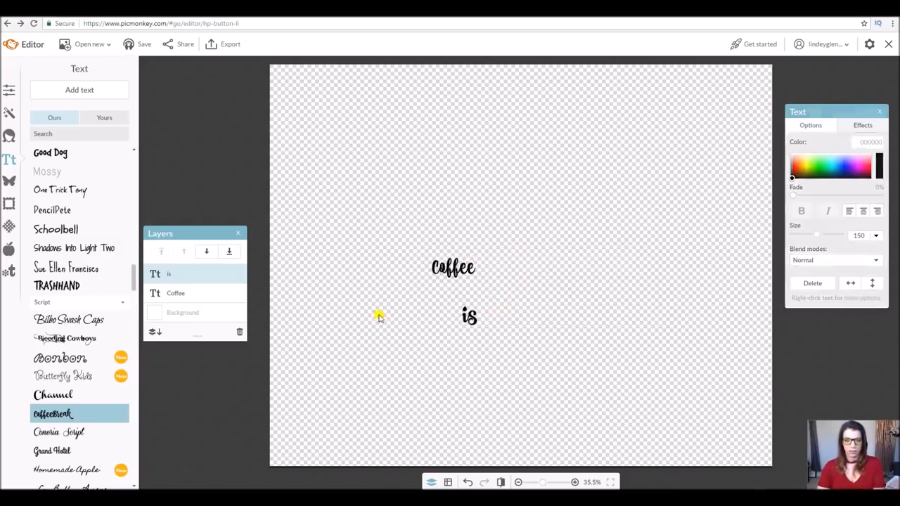
Add a third text reading "Life." and place it below the word "is"
{"action": "left_click", "coordinate": [70, 91]}
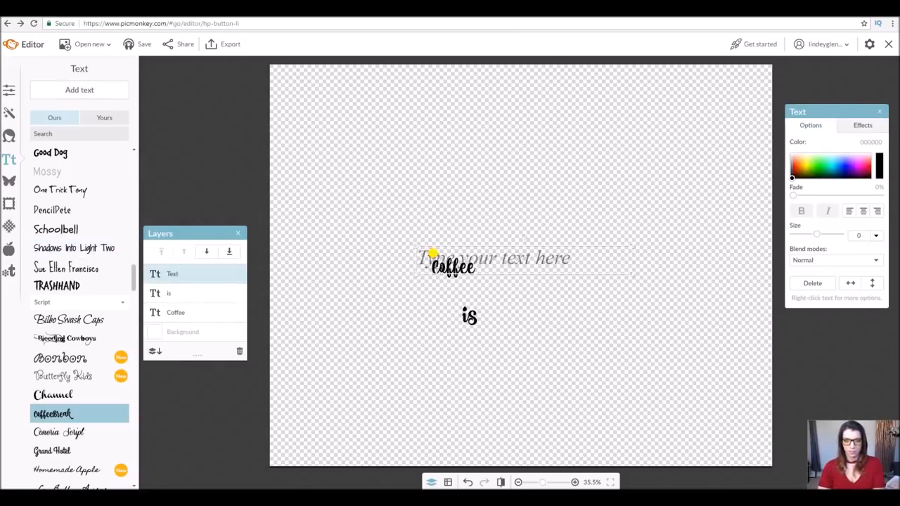
{"action": "left_click", "coordinate": [432, 255]}
{"action": "type", "text": "Life,"}
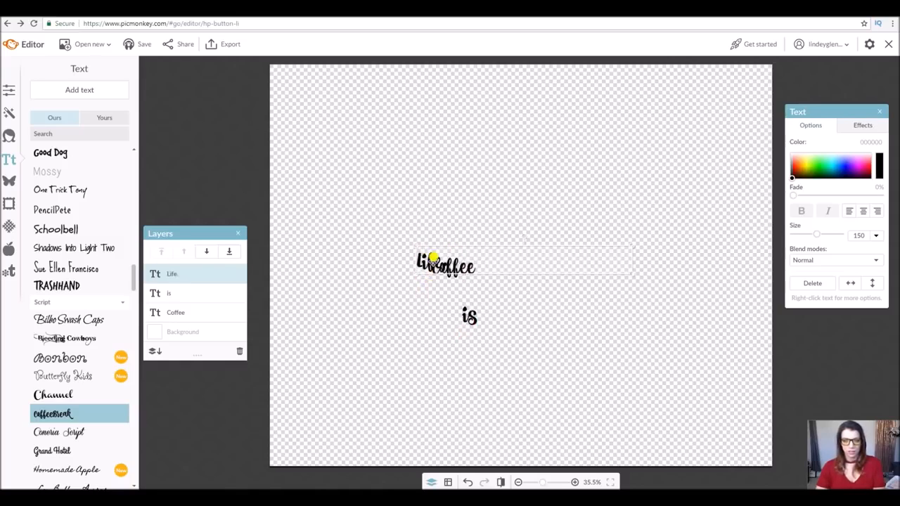
{"action": "left_click_drag", "start_coordinate": [432, 257], "coordinate": [430, 347]}
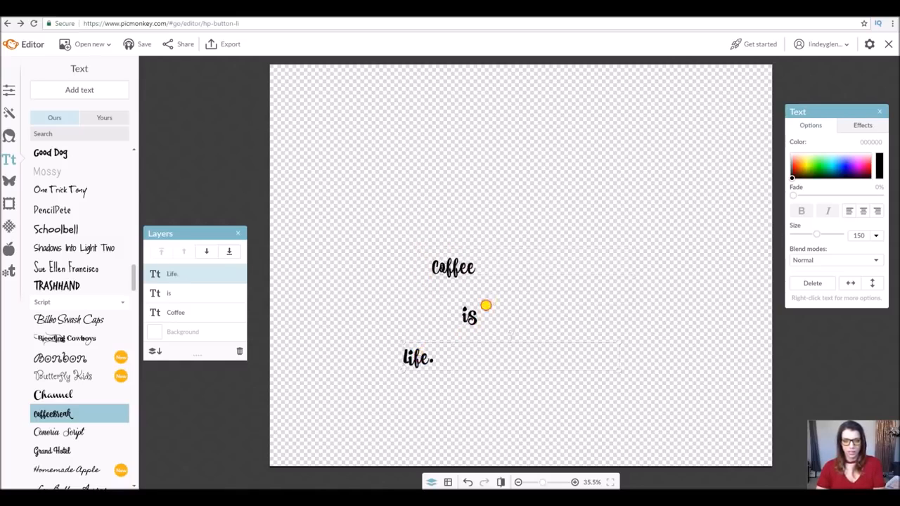
Stack the texts "Coffee", "is" and "Life." closely beneath each other near the canvas's upper centre
{"action": "left_click", "coordinate": [486, 307]}
{"action": "double_click", "coordinate": [493, 314]}
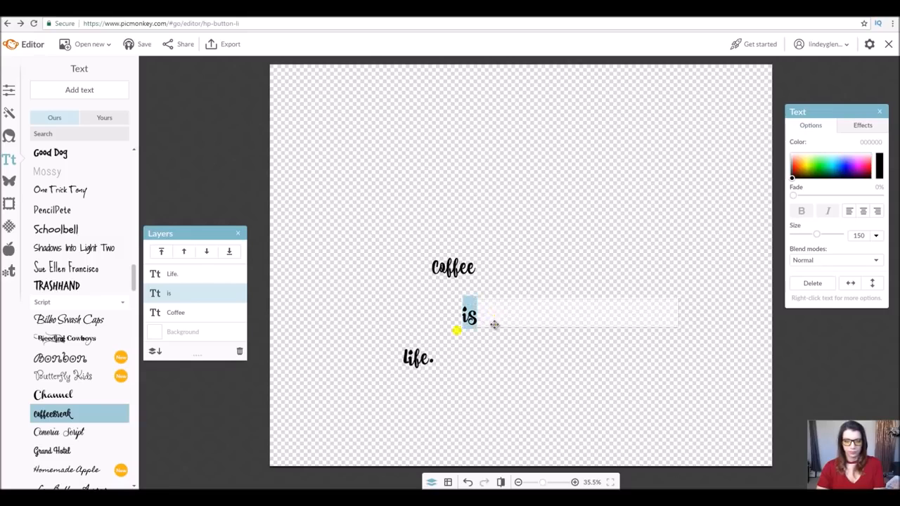
{"action": "left_click", "coordinate": [451, 266]}
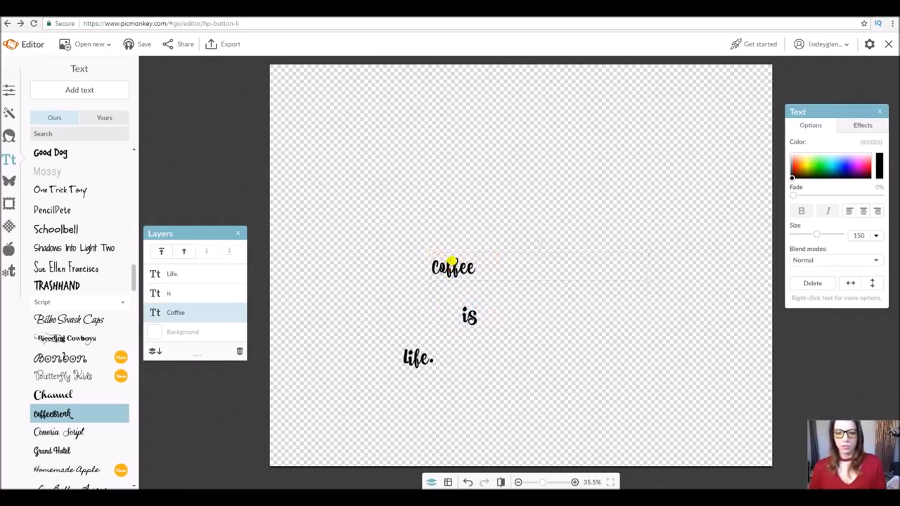
{"action": "left_click_drag", "start_coordinate": [450, 260], "coordinate": [497, 120]}
{"action": "left_click_drag", "start_coordinate": [465, 316], "coordinate": [493, 144]}
{"action": "left_click", "coordinate": [502, 200]}
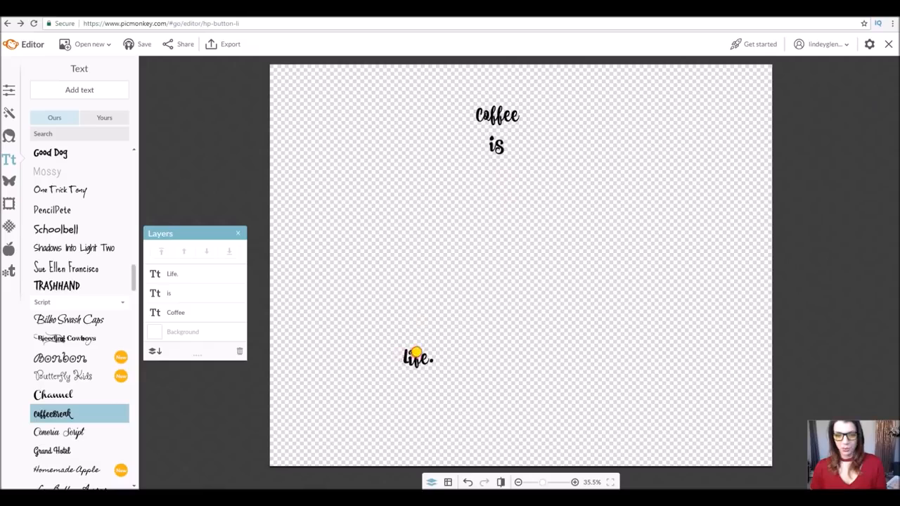
{"action": "left_click_drag", "start_coordinate": [414, 354], "coordinate": [489, 166]}
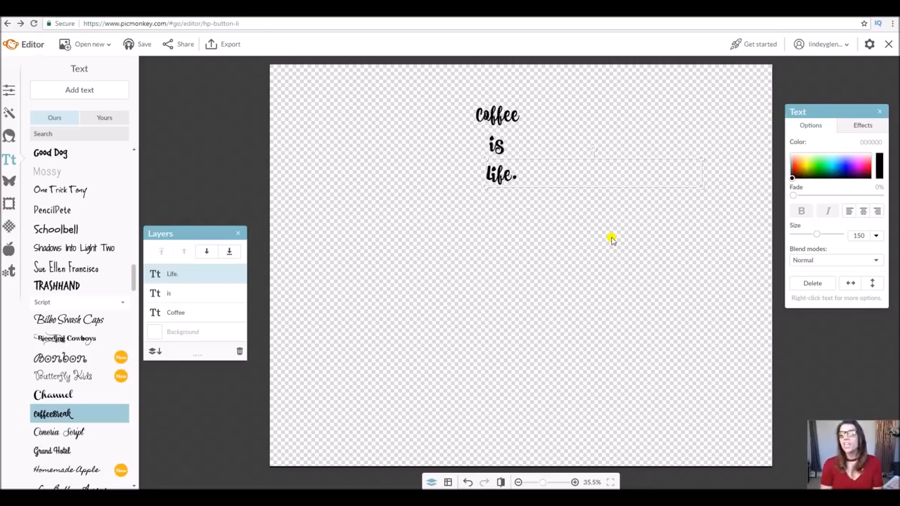
Change the colour of the word "Coffee" to white (ffffff)
{"action": "left_click", "coordinate": [498, 121]}
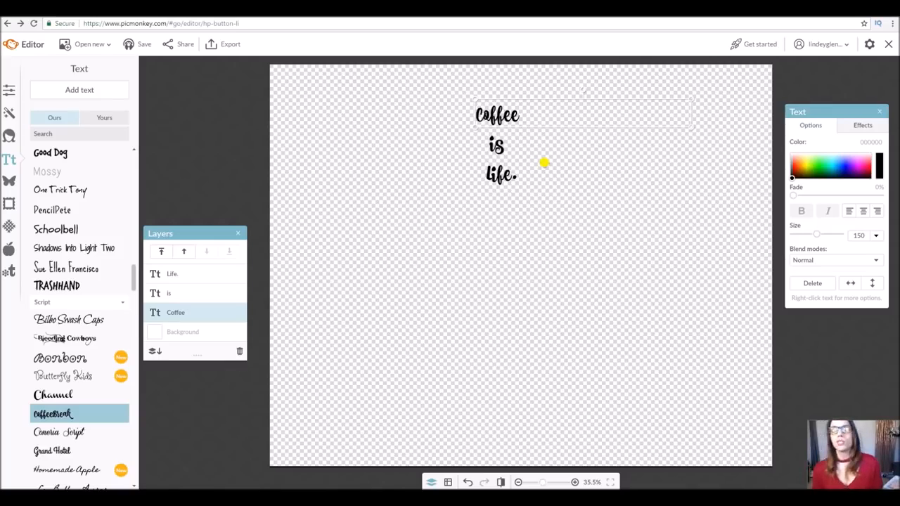
{"action": "double_click", "coordinate": [526, 114]}
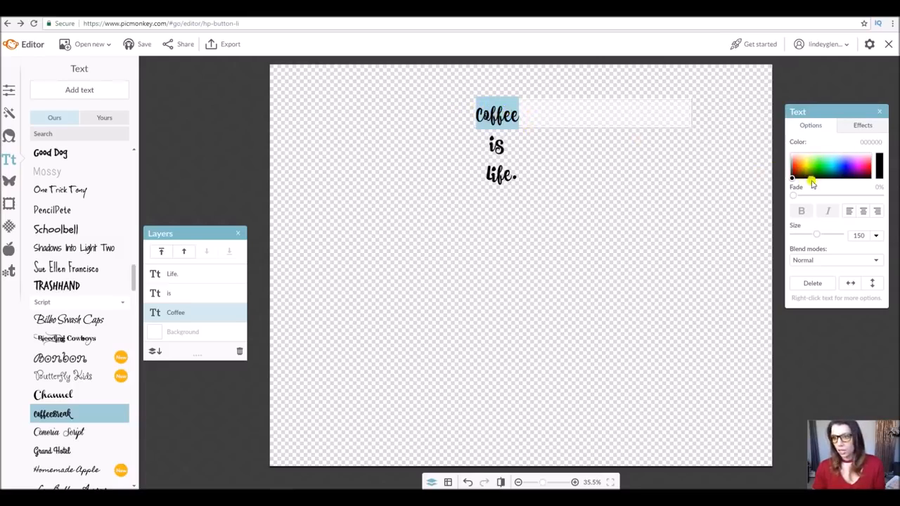
{"action": "left_click_drag", "start_coordinate": [792, 178], "coordinate": [779, 146]}
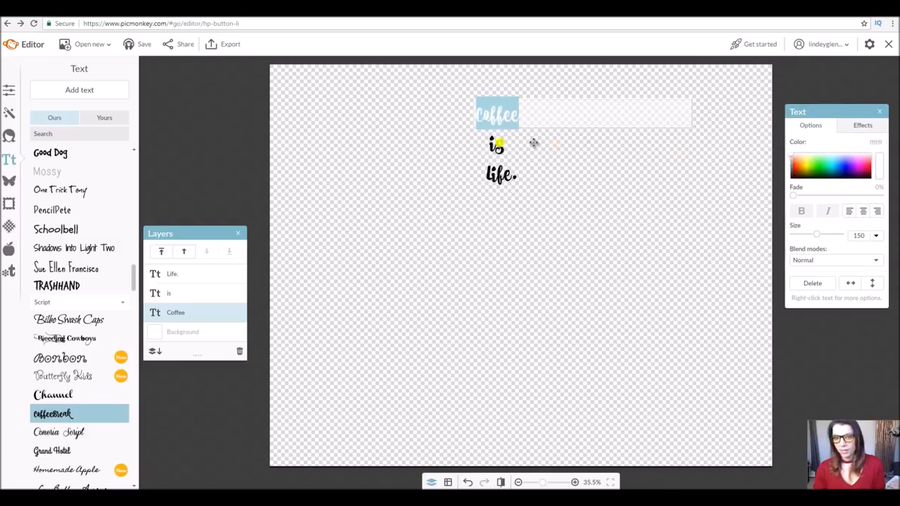
Change the colour of the word "is" to white (ffffff)
{"action": "left_click", "coordinate": [497, 151]}
{"action": "left_click", "coordinate": [498, 147]}
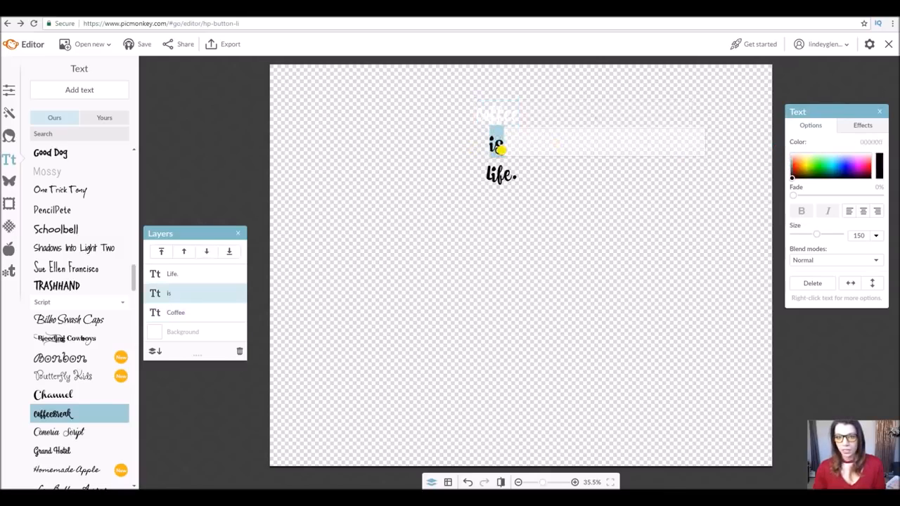
{"action": "left_click_drag", "start_coordinate": [793, 178], "coordinate": [776, 139]}
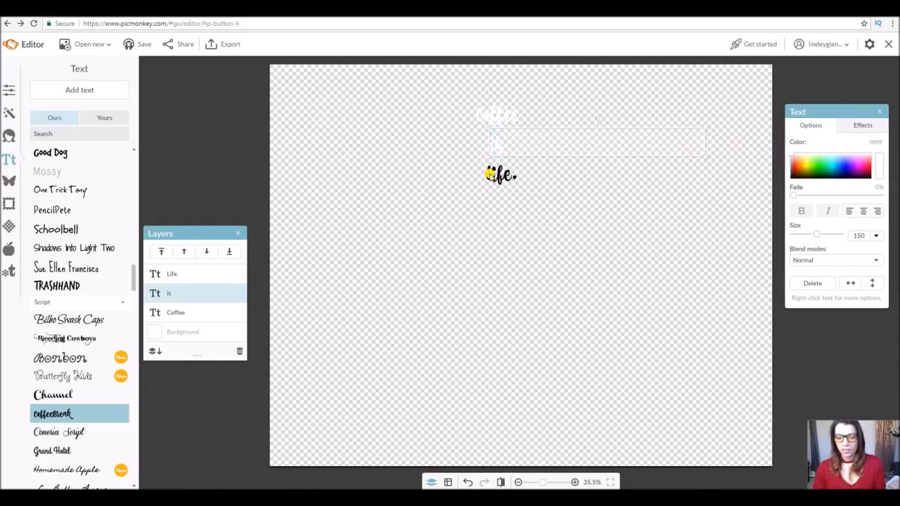
Change the colour of the word "Life." to white (ffffff)
{"action": "left_click", "coordinate": [498, 174]}
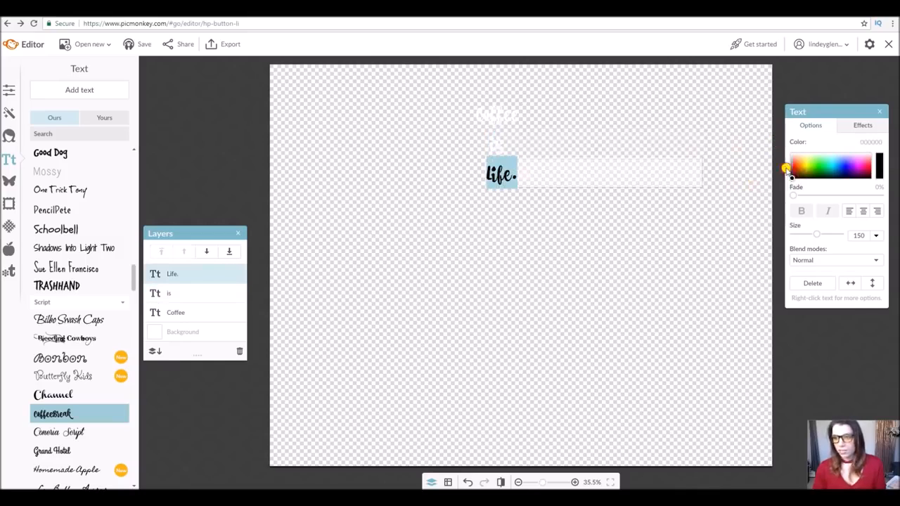
{"action": "left_click_drag", "start_coordinate": [792, 178], "coordinate": [766, 136]}
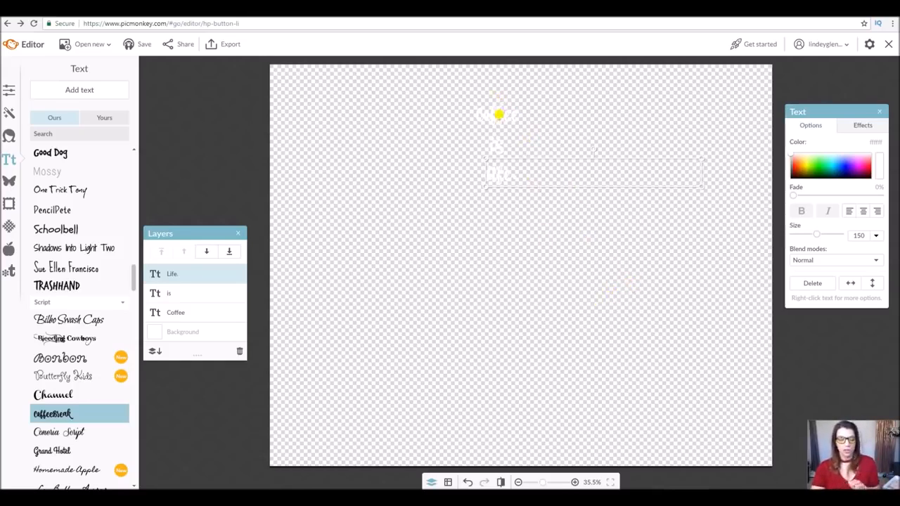
Apply a Drop Shadow effect to the word "Coffee"
{"action": "left_click", "coordinate": [506, 120]}
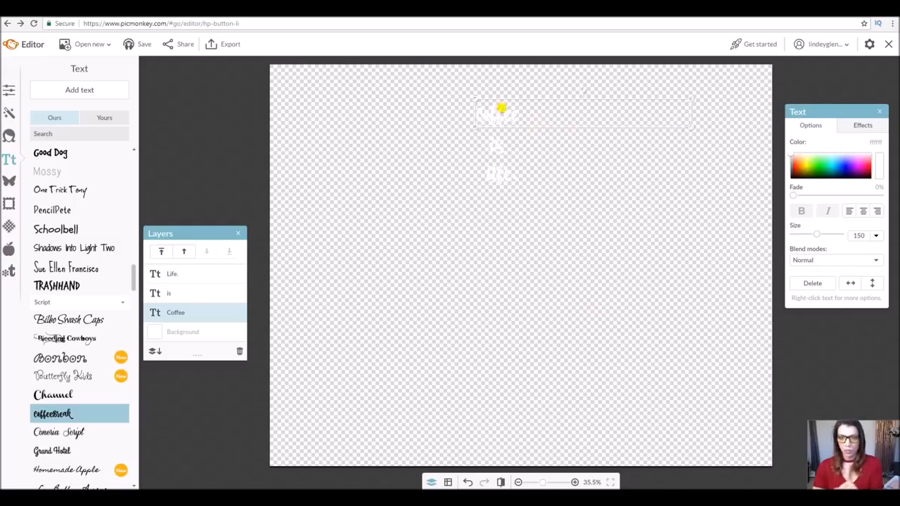
{"action": "left_click", "coordinate": [500, 108]}
{"action": "left_click_drag", "start_coordinate": [525, 115], "coordinate": [475, 121]}
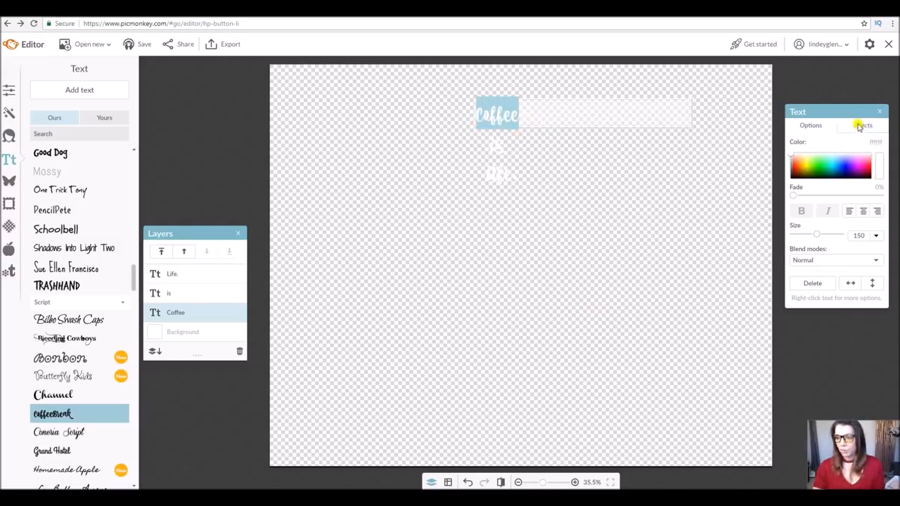
{"action": "left_click", "coordinate": [863, 126]}
{"action": "left_click", "coordinate": [802, 178]}
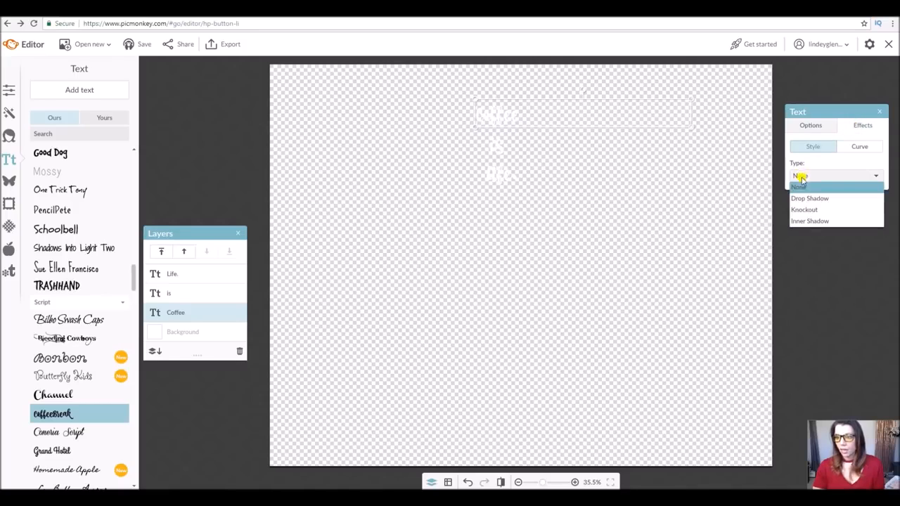
{"action": "left_click", "coordinate": [809, 199]}
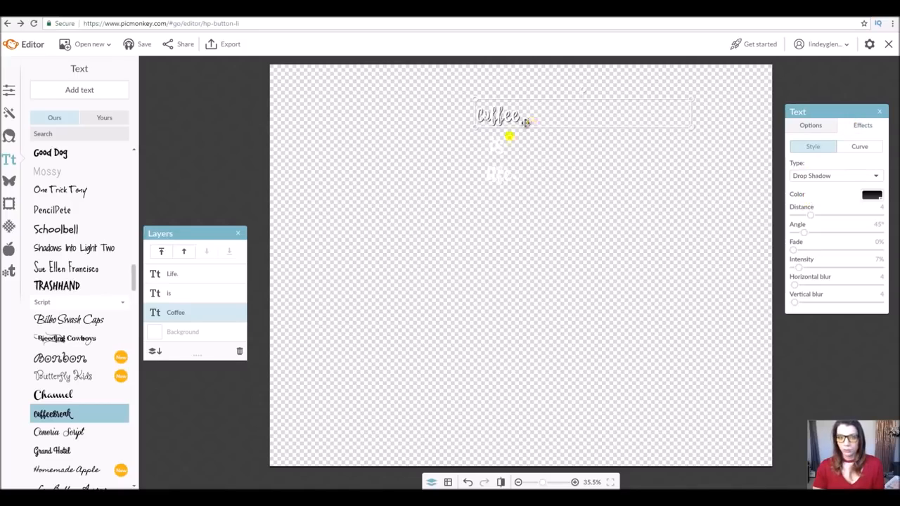
Apply a Drop Shadow effect to the word "is"
{"action": "left_click", "coordinate": [496, 147]}
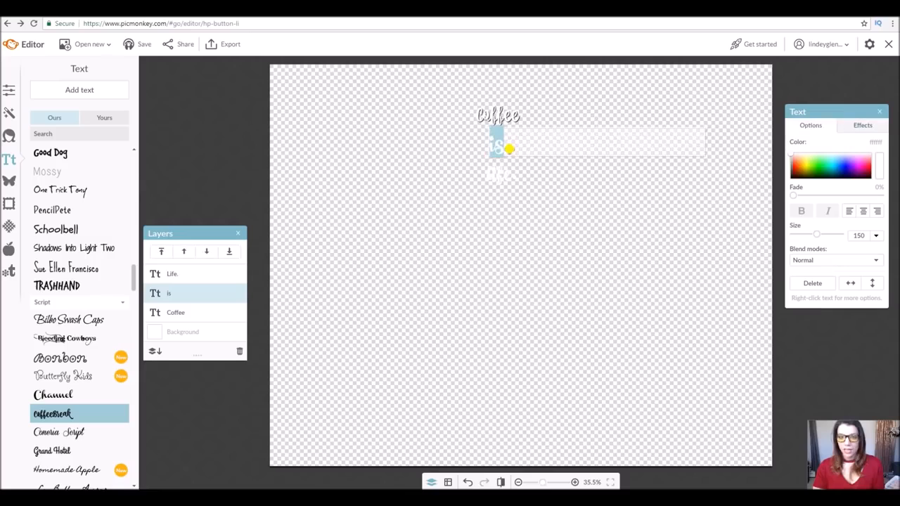
{"action": "left_click", "coordinate": [861, 127]}
{"action": "left_click", "coordinate": [801, 176]}
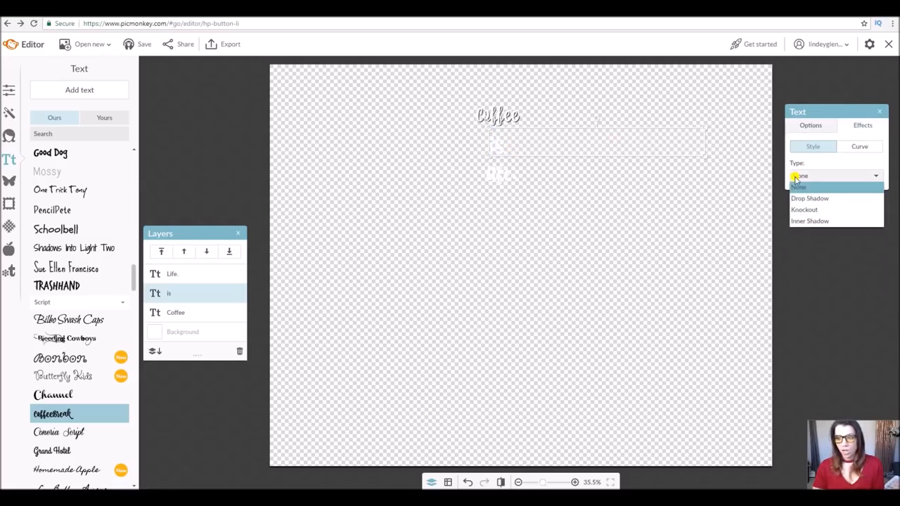
{"action": "left_click", "coordinate": [802, 196]}
Apply a Drop Shadow effect to the word "Life." and deselect it
{"action": "left_click", "coordinate": [492, 174]}
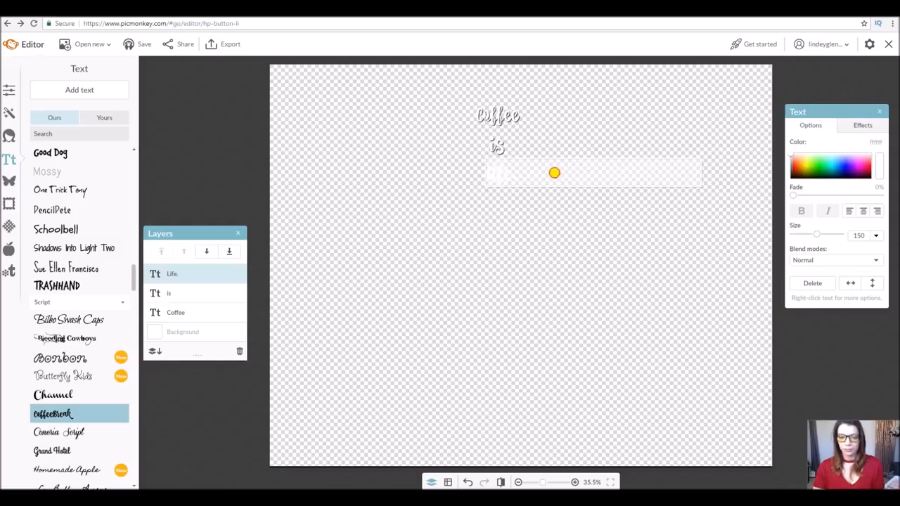
{"action": "left_click_drag", "start_coordinate": [553, 173], "coordinate": [480, 170]}
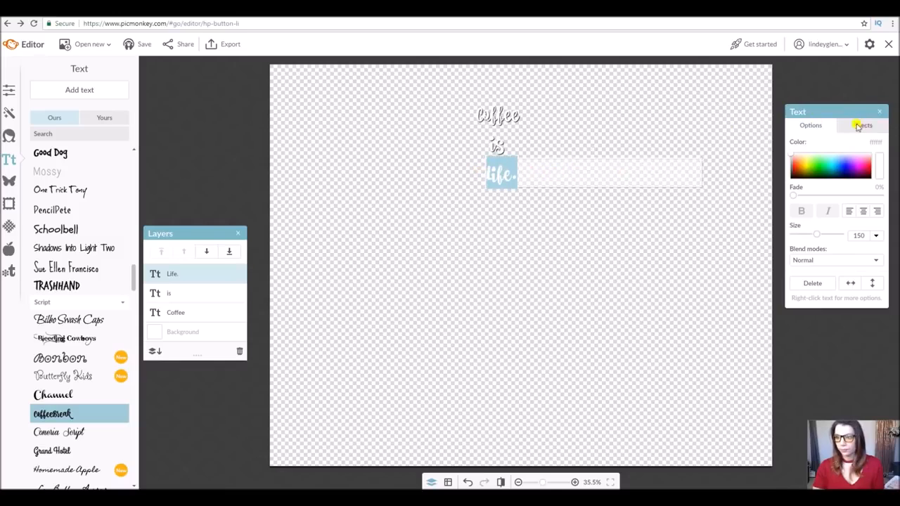
{"action": "left_click", "coordinate": [863, 126]}
{"action": "left_click", "coordinate": [801, 176]}
{"action": "left_click", "coordinate": [809, 198]}
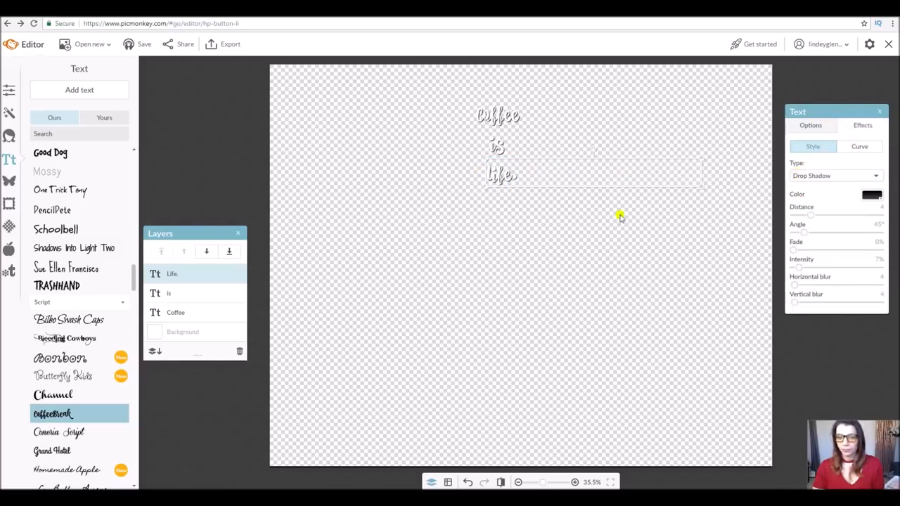
{"action": "left_click", "coordinate": [617, 213]}
Enlarge the word "Coffee" to a size of about 1048 and centre it across the upper part of the canvas
{"action": "left_click", "coordinate": [498, 118]}
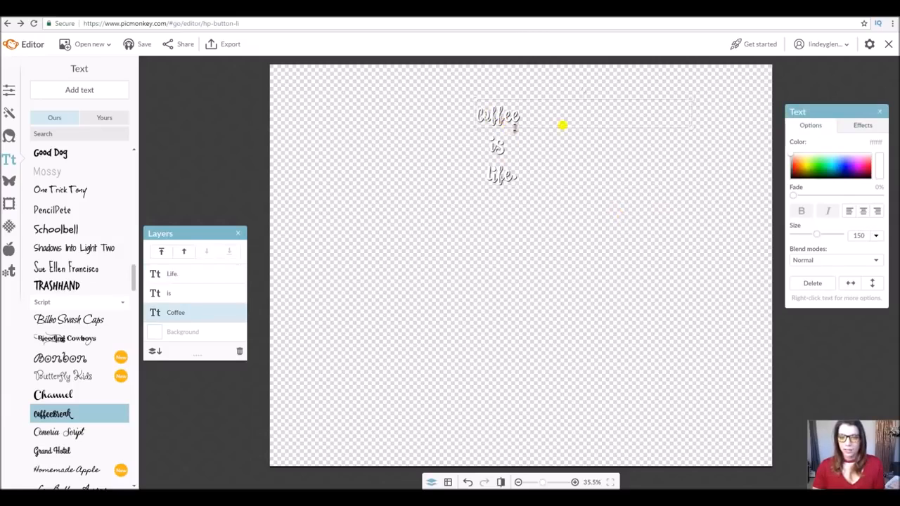
{"action": "left_click_drag", "start_coordinate": [817, 234], "coordinate": [847, 245]}
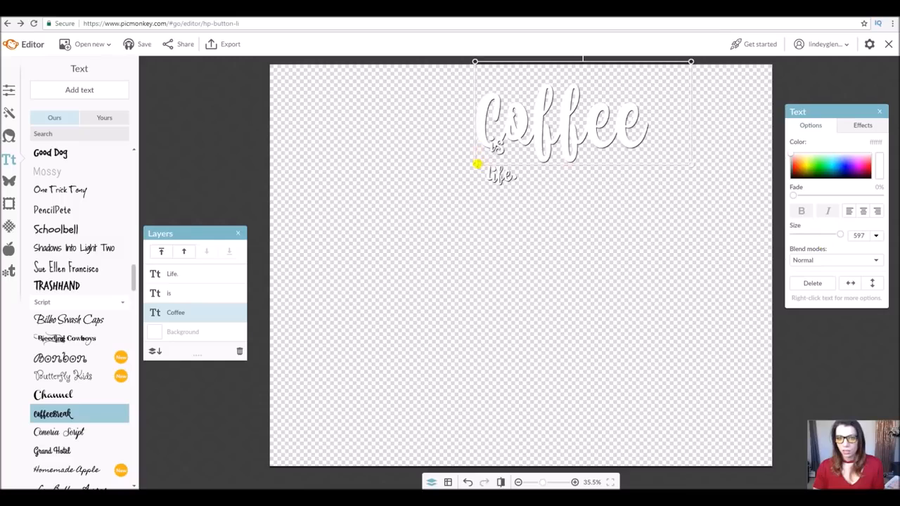
{"action": "left_click_drag", "start_coordinate": [469, 167], "coordinate": [315, 307]}
{"action": "left_click_drag", "start_coordinate": [381, 176], "coordinate": [460, 171]}
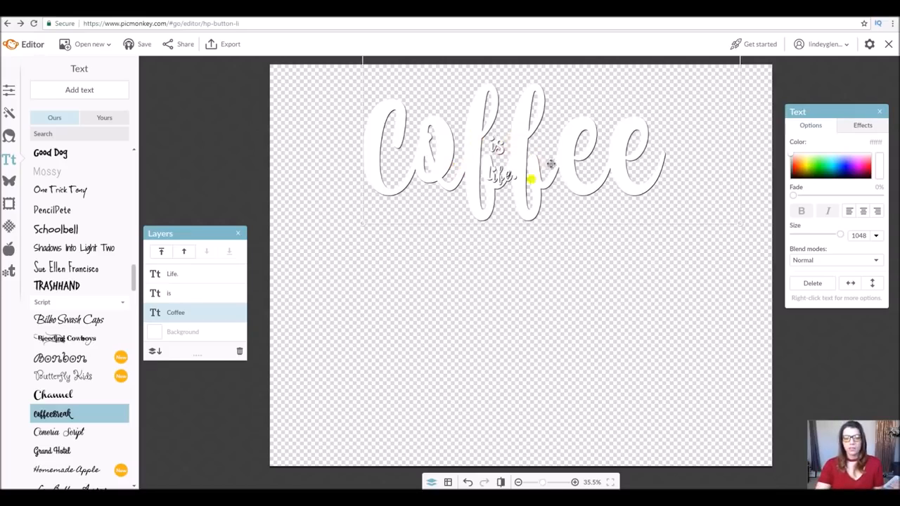
Enlarge the word "is" to size 597 and place it centred just below "Coffee"
{"action": "left_click", "coordinate": [168, 293]}
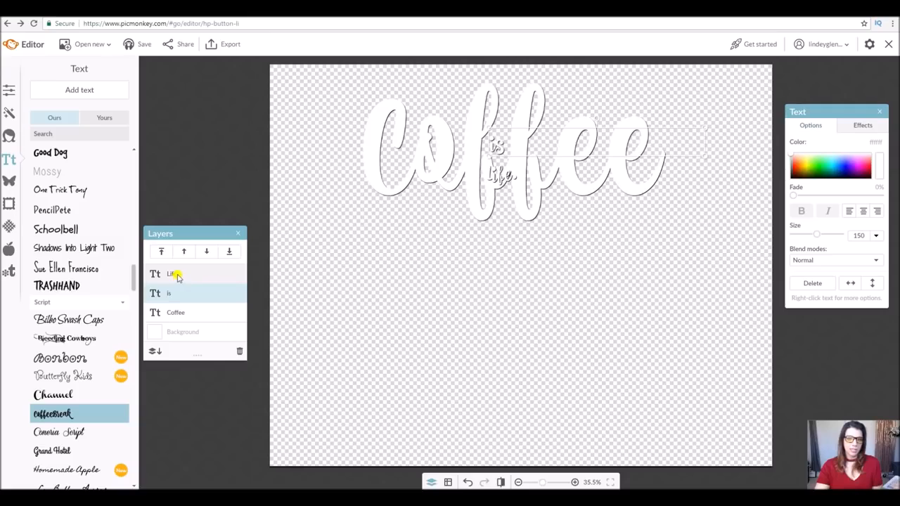
{"action": "left_click", "coordinate": [177, 275]}
{"action": "left_click", "coordinate": [173, 296]}
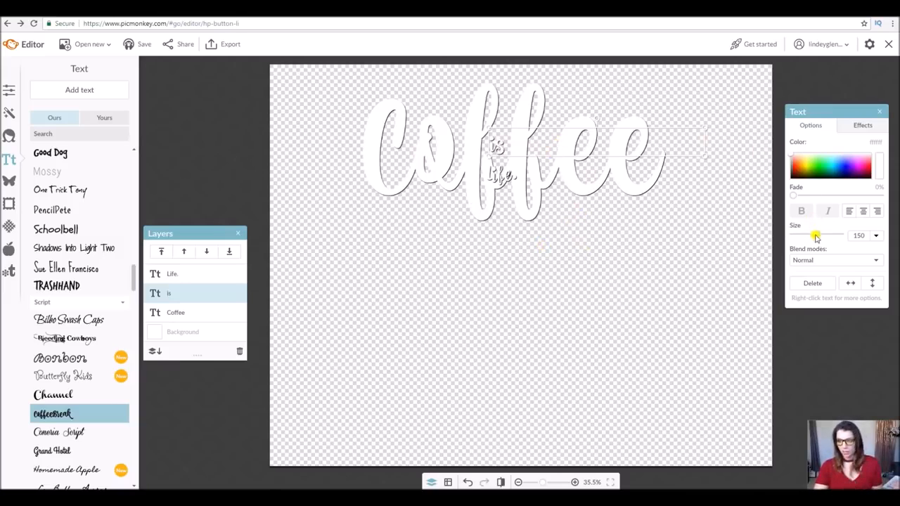
{"action": "left_click_drag", "start_coordinate": [816, 235], "coordinate": [854, 246]}
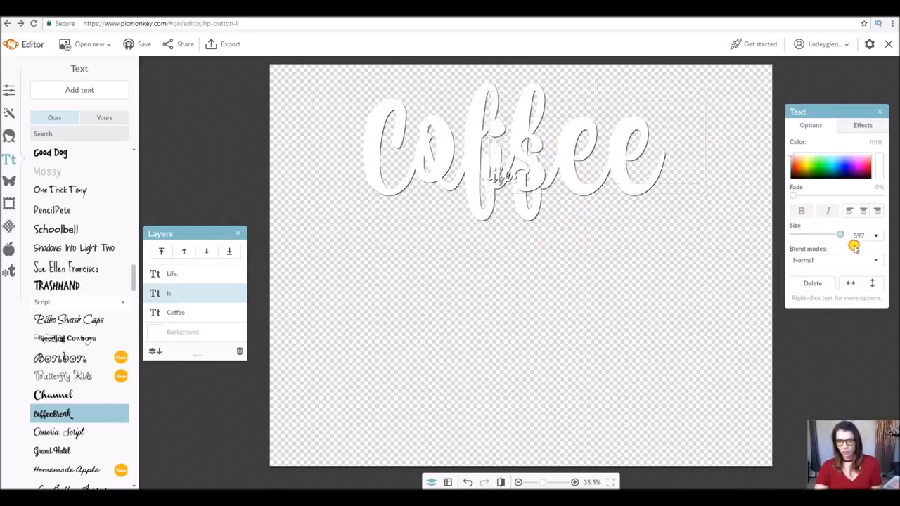
{"action": "left_click_drag", "start_coordinate": [514, 196], "coordinate": [509, 261]}
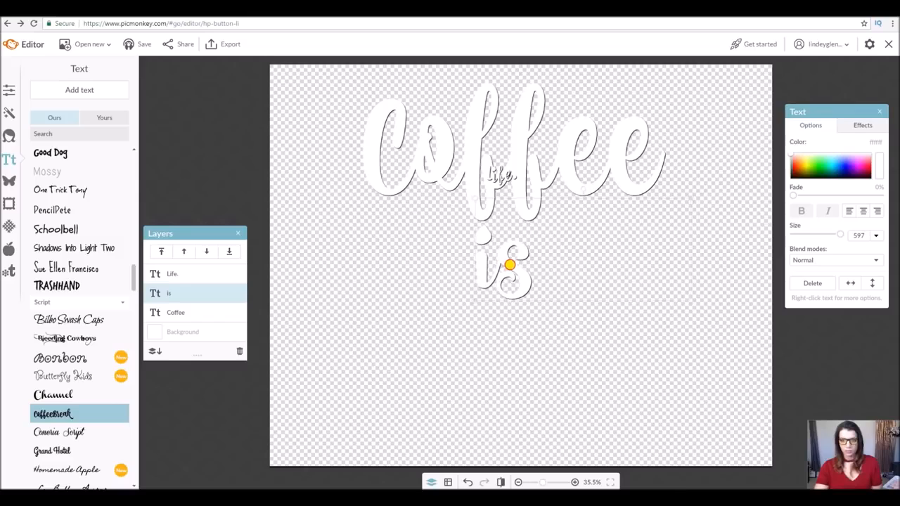
Enlarge the word "Life." to a size of about 1124 and place it below "is" near the canvas's lower edge
{"action": "left_click", "coordinate": [186, 276]}
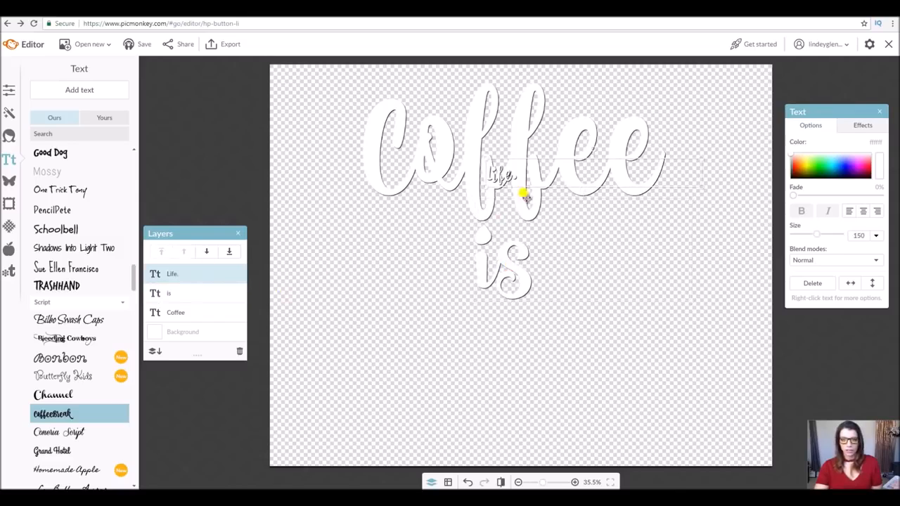
{"action": "left_click_drag", "start_coordinate": [818, 234], "coordinate": [846, 253]}
{"action": "left_click_drag", "start_coordinate": [559, 181], "coordinate": [518, 368]}
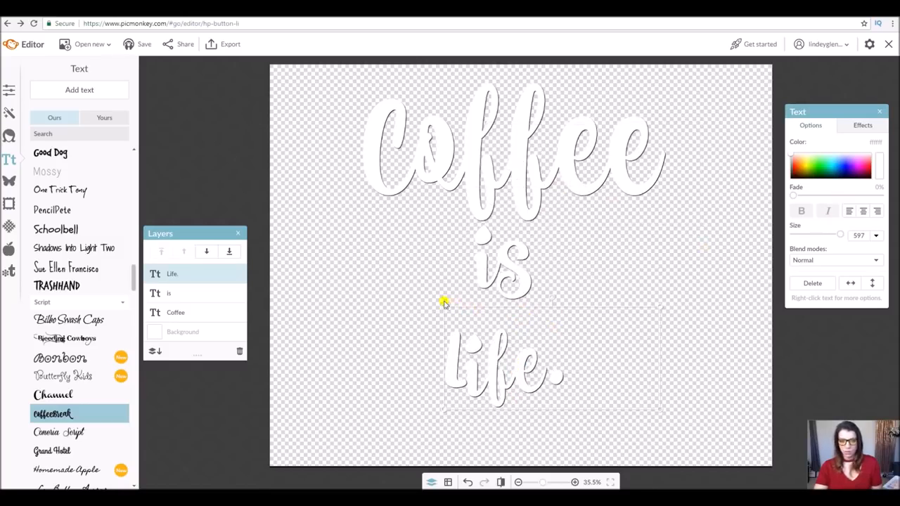
{"action": "left_click_drag", "start_coordinate": [444, 305], "coordinate": [150, 102]}
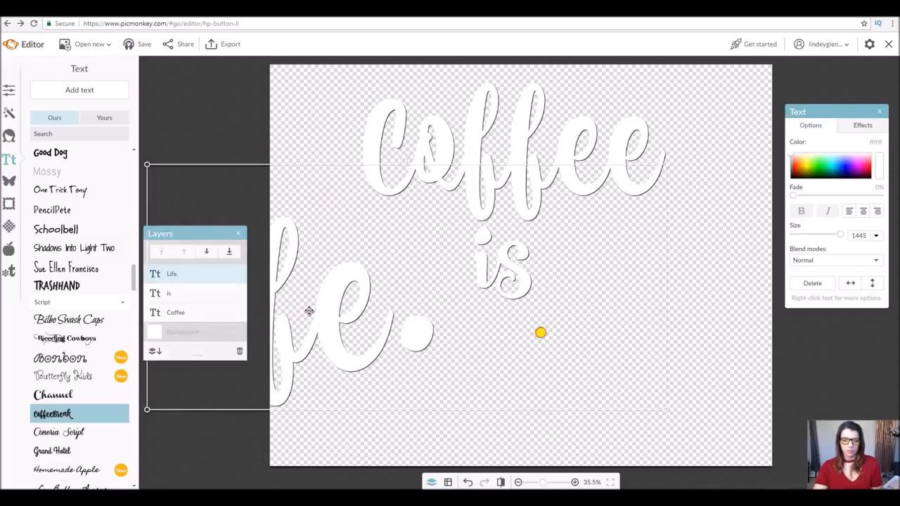
{"action": "left_click_drag", "start_coordinate": [308, 311], "coordinate": [579, 352]}
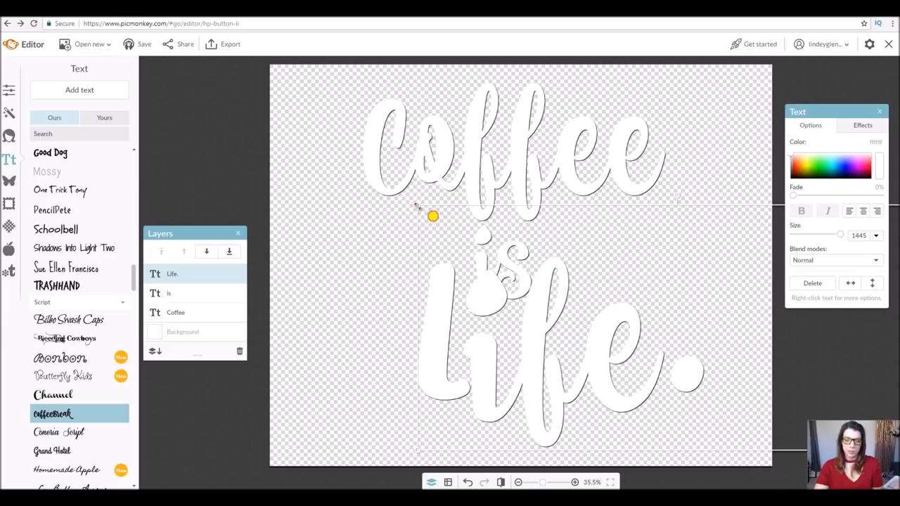
{"action": "left_click_drag", "start_coordinate": [416, 205], "coordinate": [502, 270]}
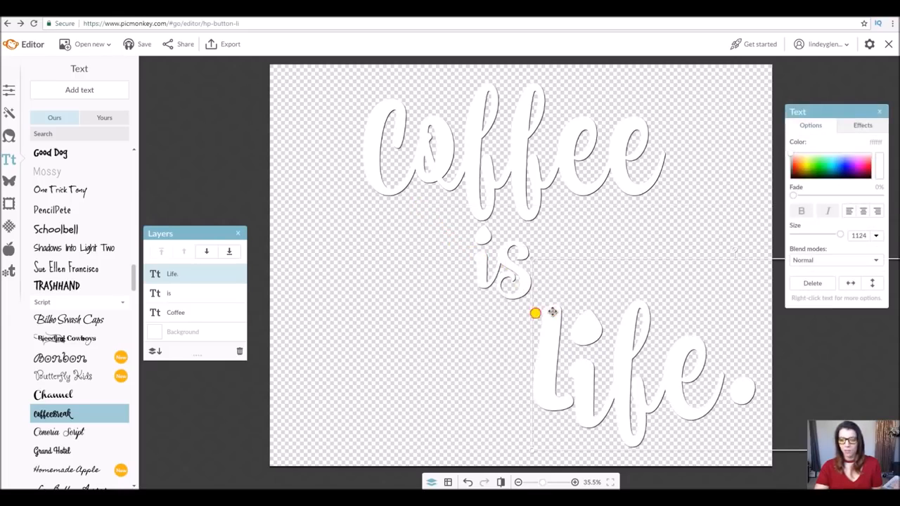
{"action": "left_click_drag", "start_coordinate": [552, 312], "coordinate": [422, 316]}
Nudge the word "Life." slightly to the right so it sits centred under "Coffee" and "is", and deselect it
{"action": "left_click", "coordinate": [503, 254]}
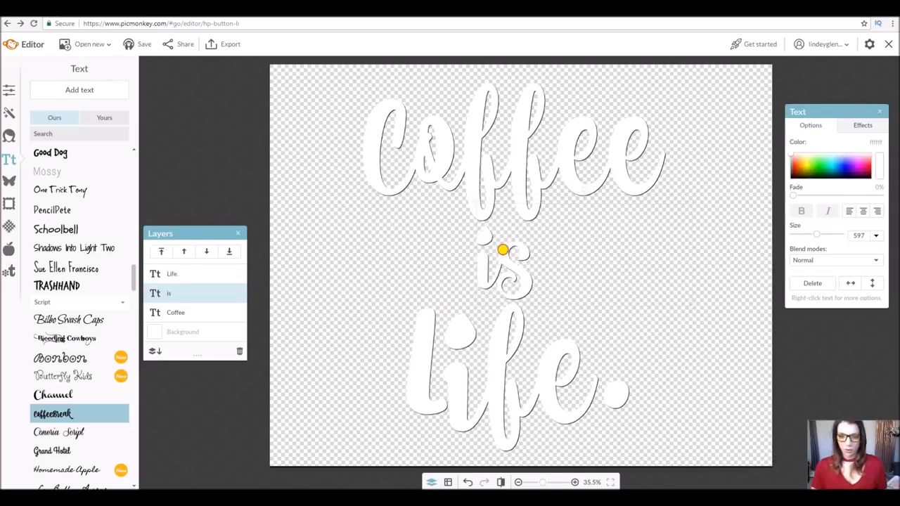
{"action": "left_click", "coordinate": [740, 356]}
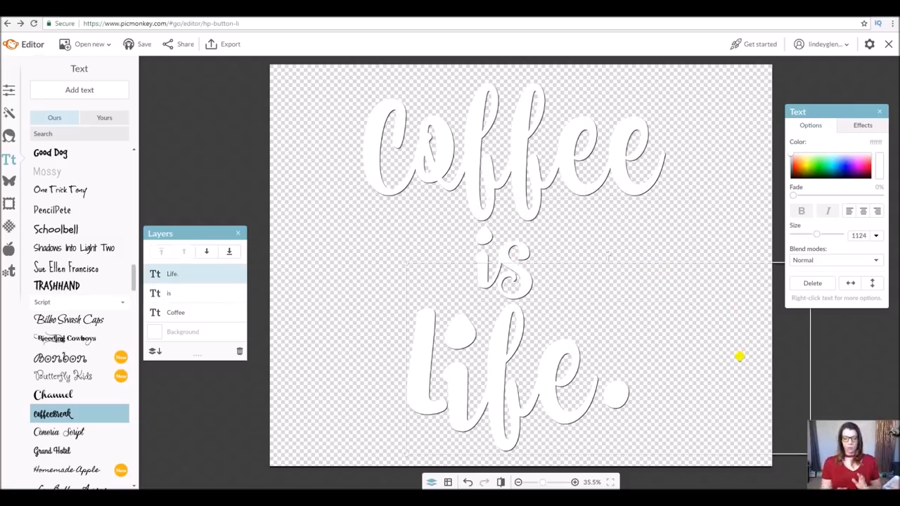
{"action": "left_click", "coordinate": [322, 358]}
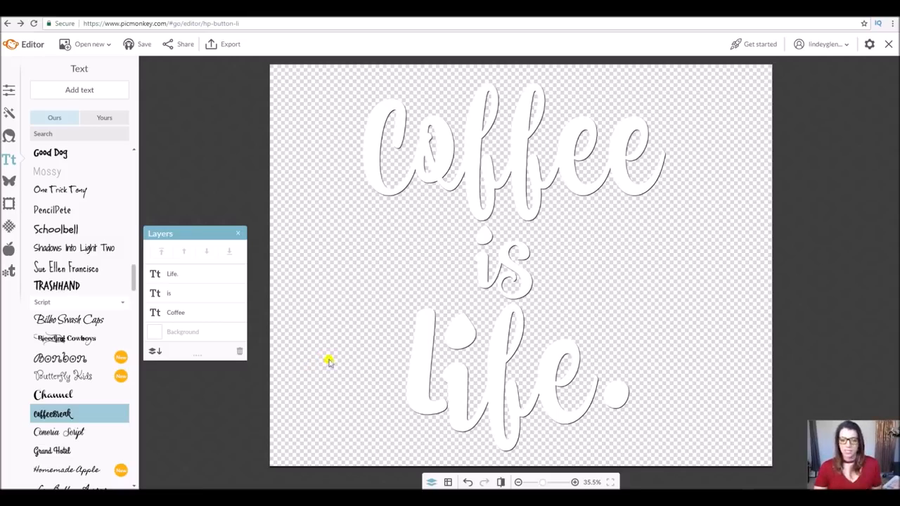
{"action": "left_click", "coordinate": [500, 362]}
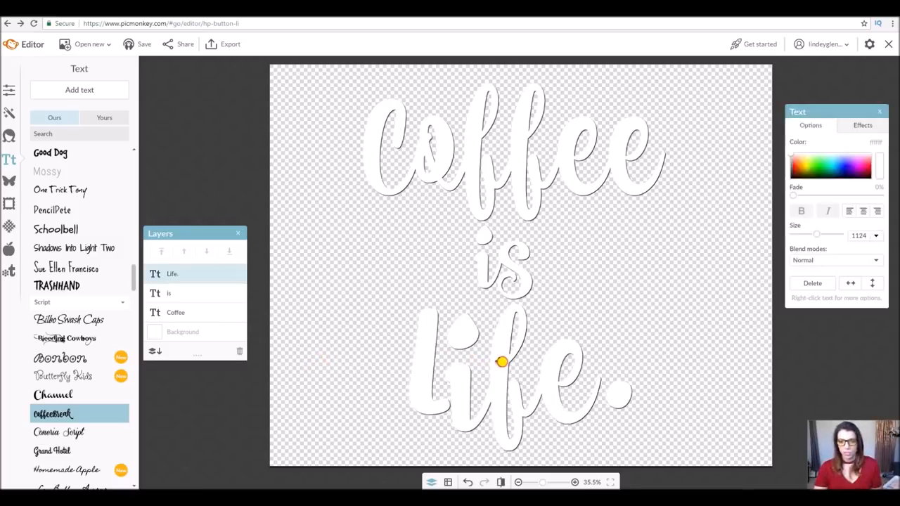
{"action": "key", "text": "Right"}
{"action": "key", "text": "Right"}
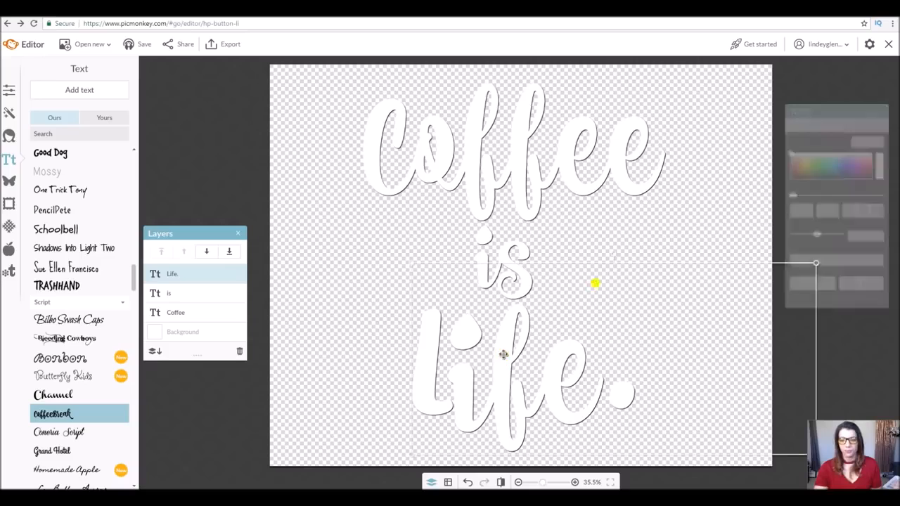
{"action": "left_click", "coordinate": [666, 226]}
{"action": "left_click", "coordinate": [746, 172]}
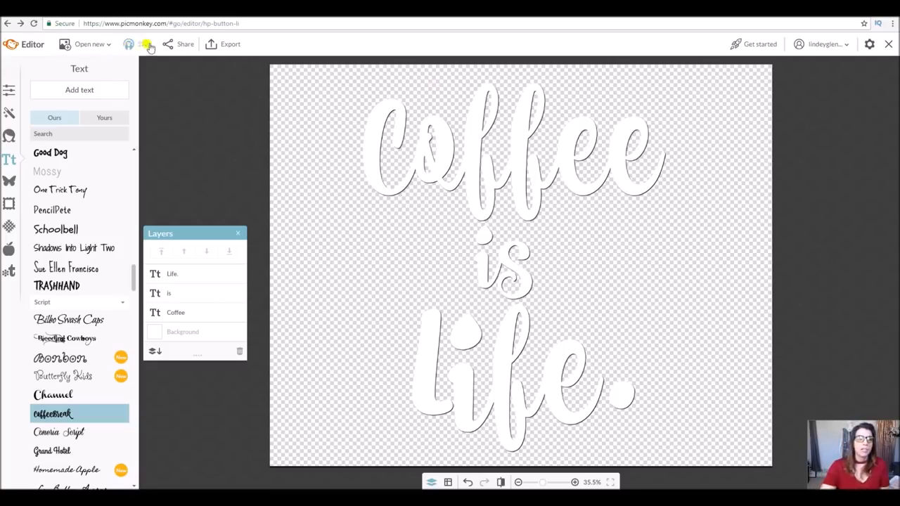
Export the design to the computer as a 3000 x 2400 px PNG named coffeeislife
{"action": "left_click", "coordinate": [210, 45]}
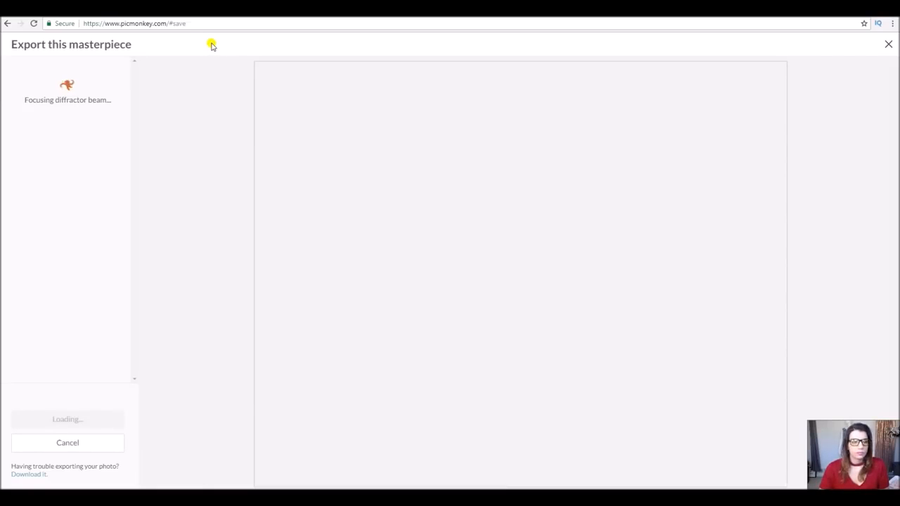
{"action": "left_click", "coordinate": [57, 82]}
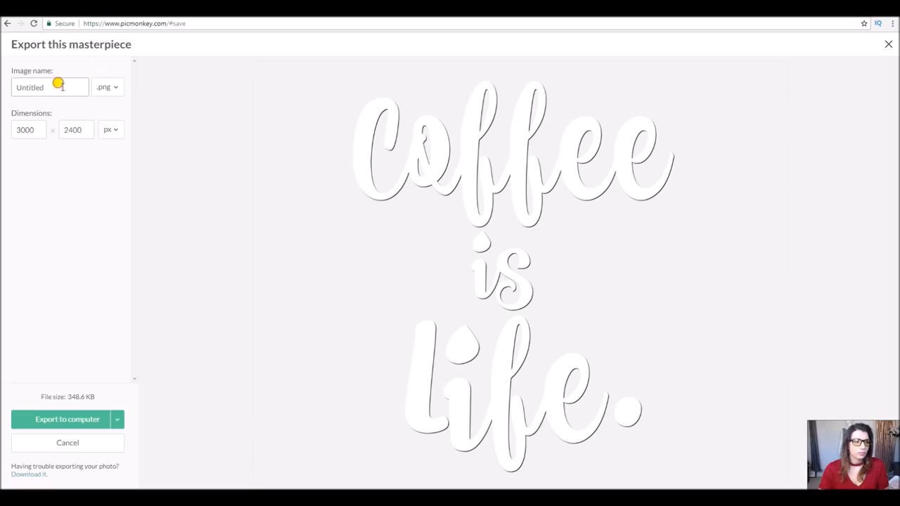
{"action": "double_click", "coordinate": [57, 83]}
{"action": "type", "text": "coffeeislife"}
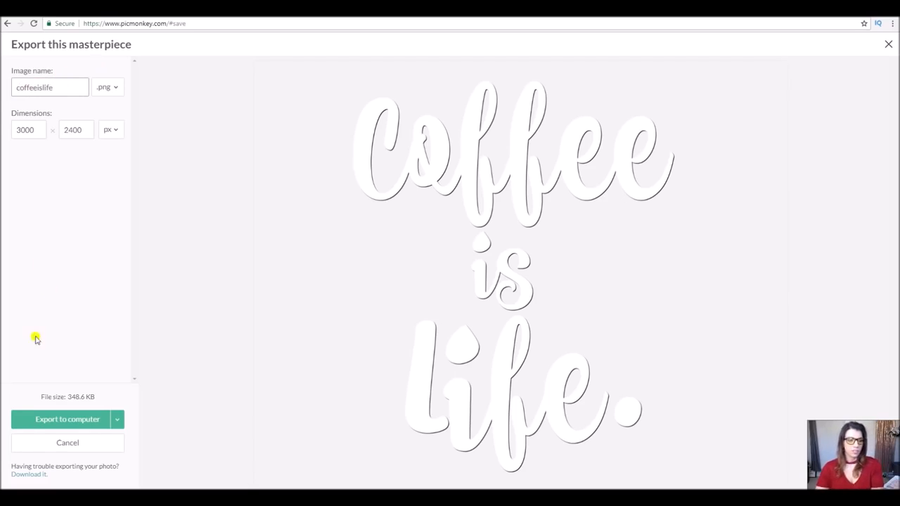
{"action": "left_click", "coordinate": [64, 418]}
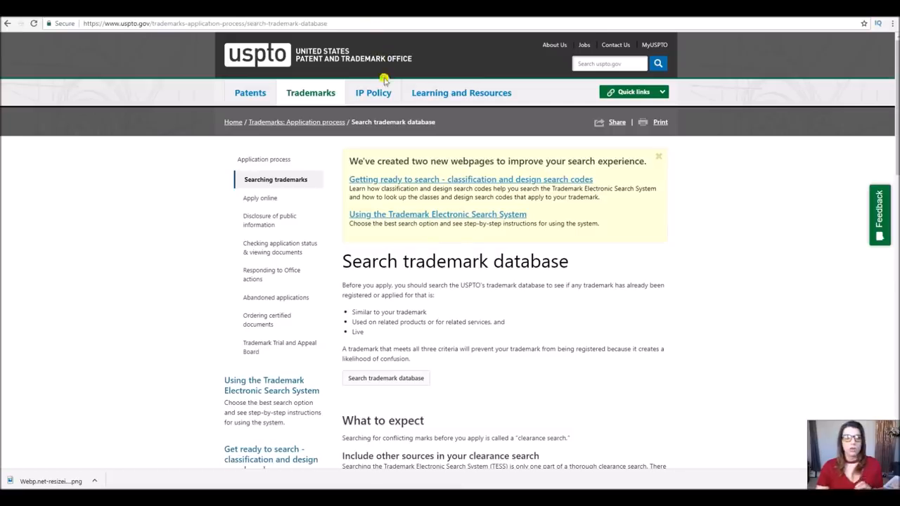
{"action": "mouse_move", "coordinate": [375, 90]}
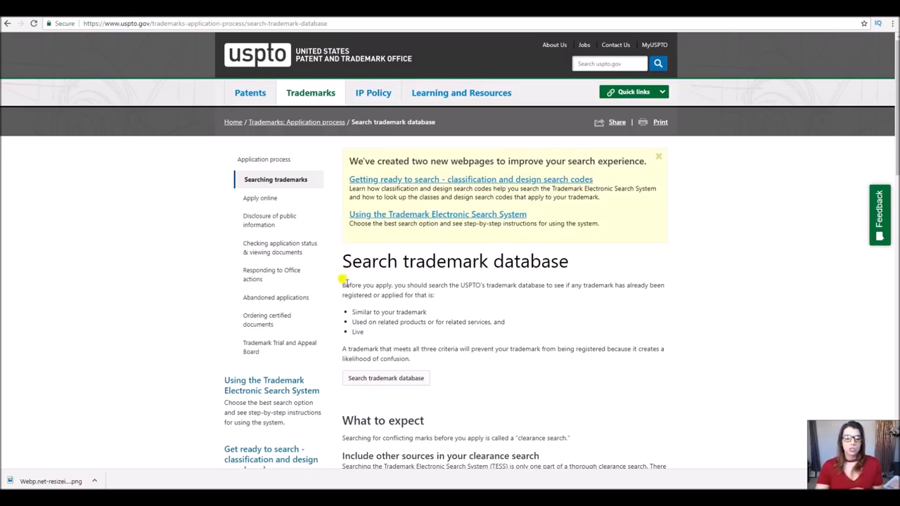
{"action": "mouse_move", "coordinate": [339, 93]}
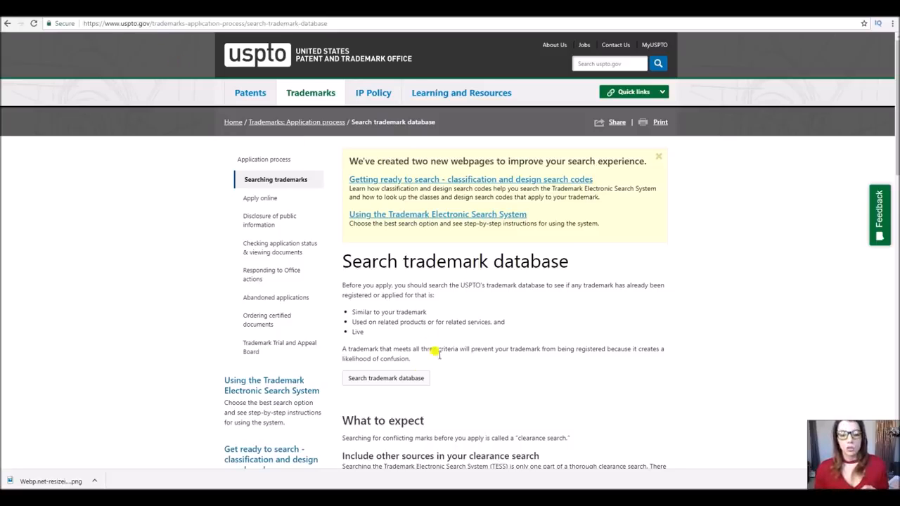
Search the USPTO trademark database for "coffee is life" using the Basic Word Mark Search
{"action": "left_click", "coordinate": [368, 381]}
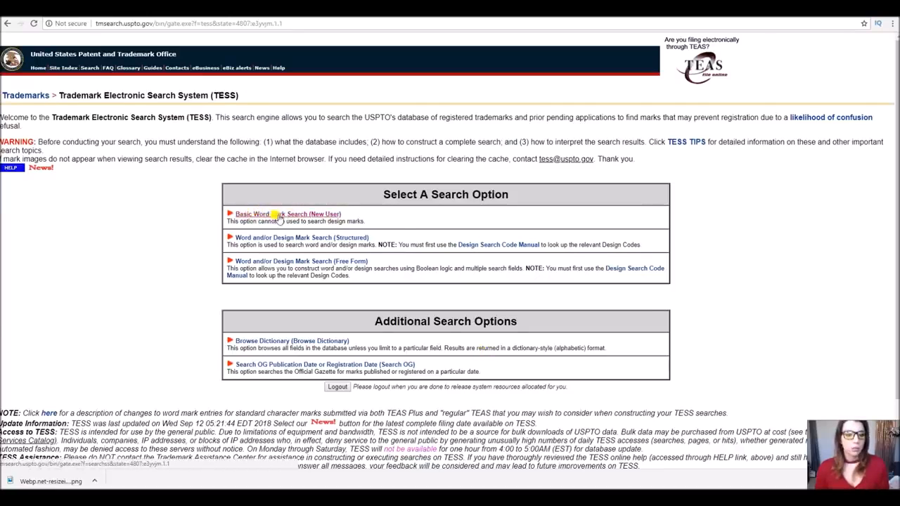
{"action": "left_click", "coordinate": [317, 215]}
{"action": "left_click", "coordinate": [186, 182]}
{"action": "type", "text": "co"}
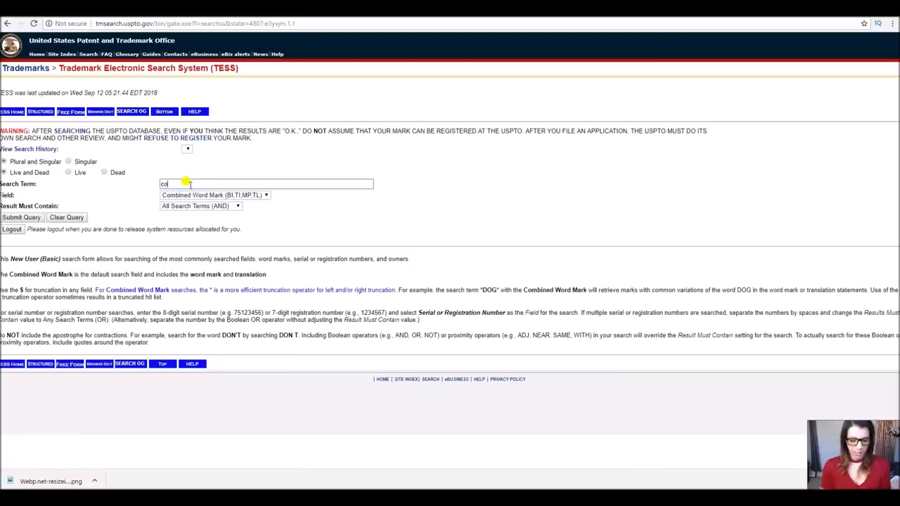
{"action": "type", "text": "ffee is life"}
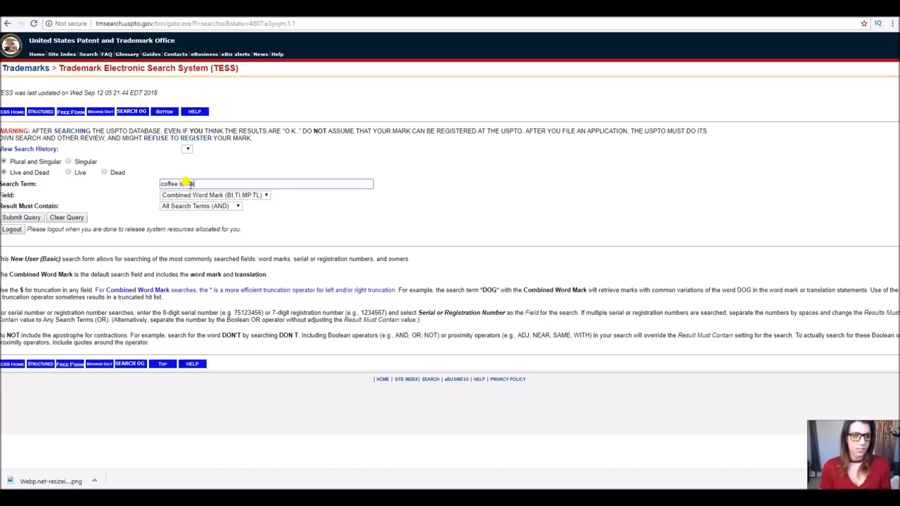
{"action": "left_click", "coordinate": [31, 218]}
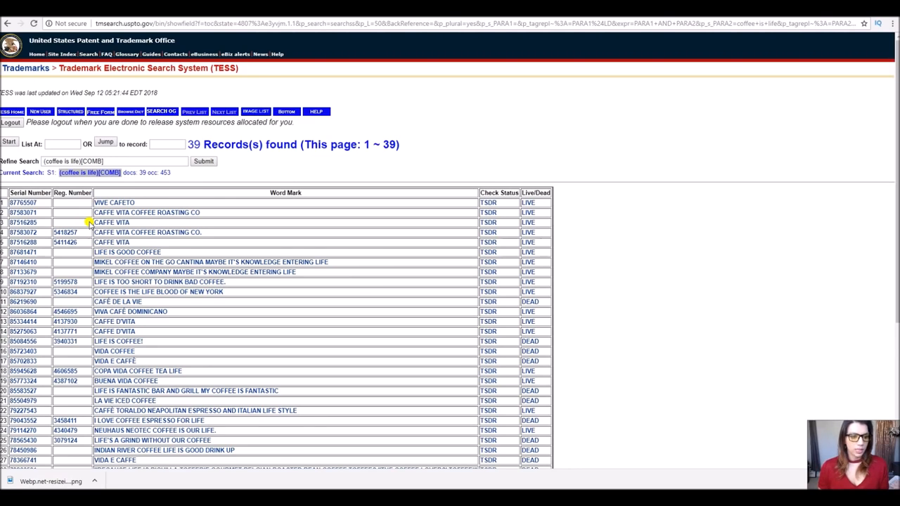
Examine the listed word marks and their live or dead status for conflicts with the phrase "Coffee is Life"
{"action": "scroll", "coordinate": [151, 237], "scroll_direction": "down", "scroll_amount": 2}
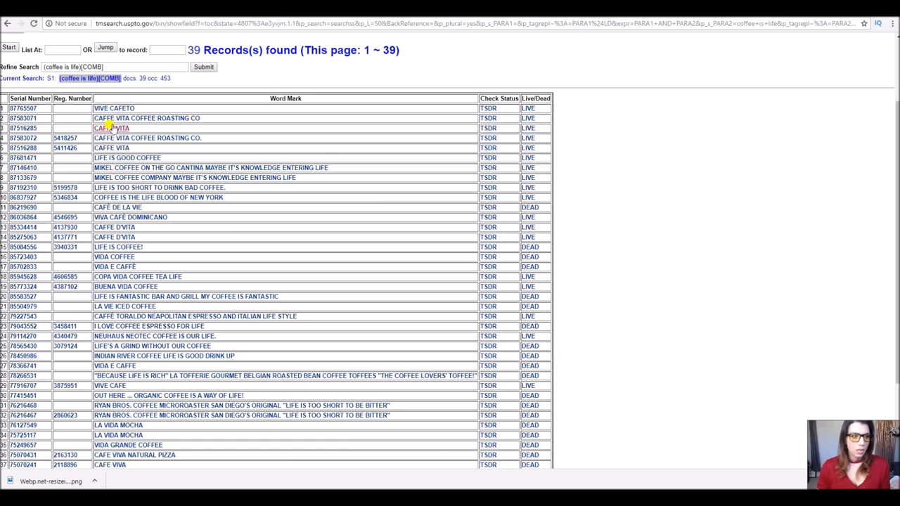
{"action": "scroll", "coordinate": [112, 123], "scroll_direction": "up", "scroll_amount": 2}
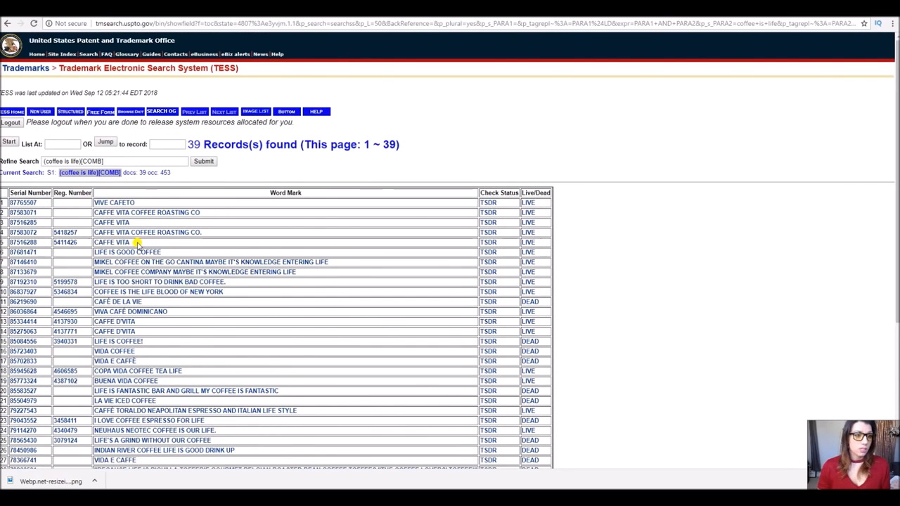
{"action": "scroll", "coordinate": [138, 244], "scroll_direction": "down", "scroll_amount": 3}
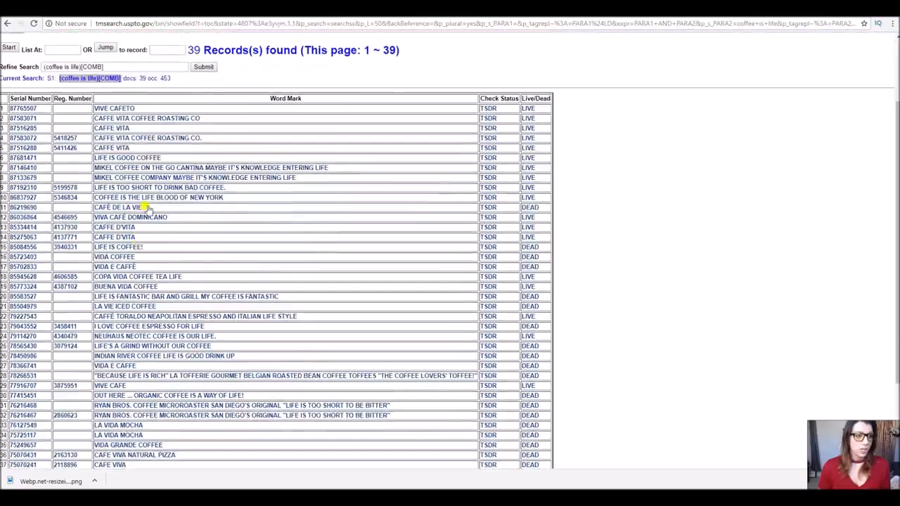
{"action": "scroll", "coordinate": [139, 280], "scroll_direction": "down", "scroll_amount": 3}
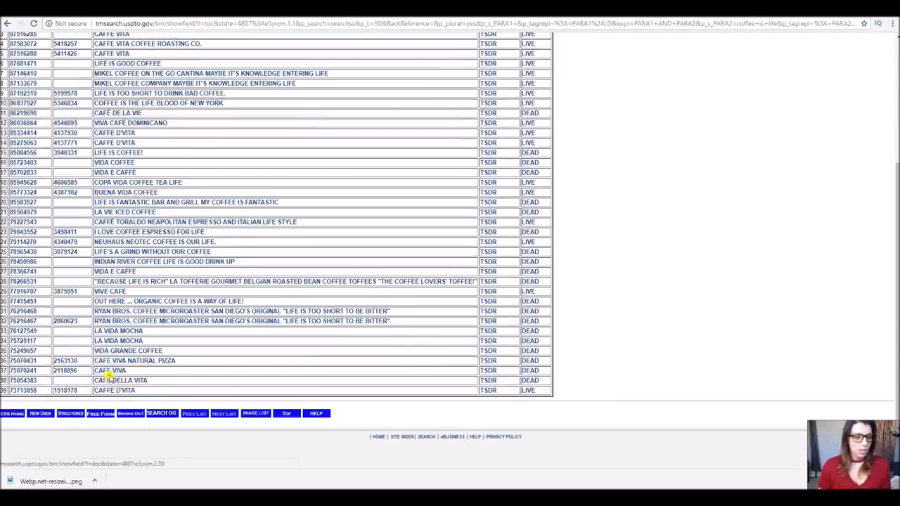
{"action": "scroll", "coordinate": [121, 291], "scroll_direction": "up", "scroll_amount": 3}
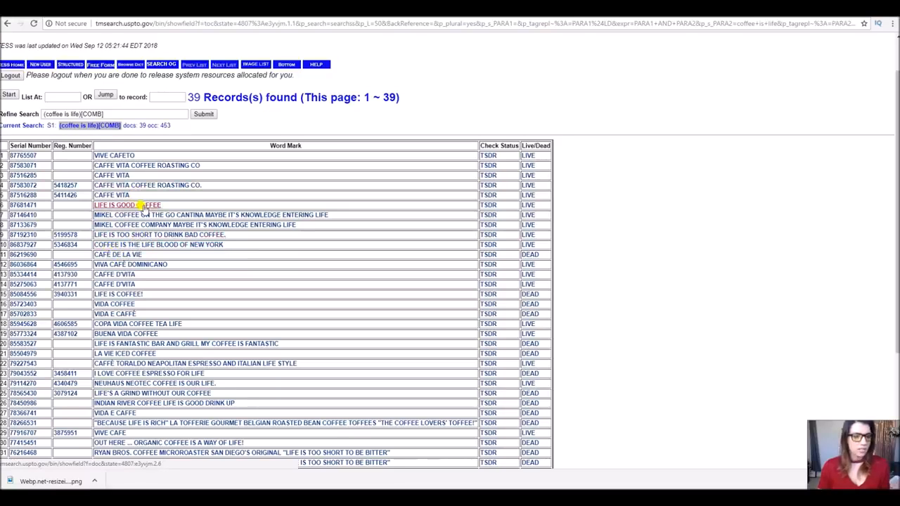
{"action": "scroll", "coordinate": [136, 255], "scroll_direction": "down", "scroll_amount": 3}
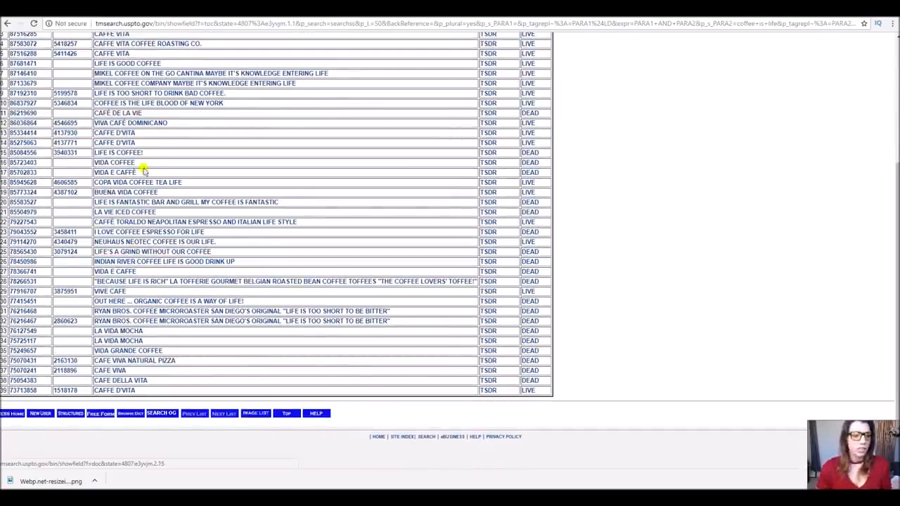
{"action": "scroll", "coordinate": [160, 231], "scroll_direction": "up", "scroll_amount": 4}
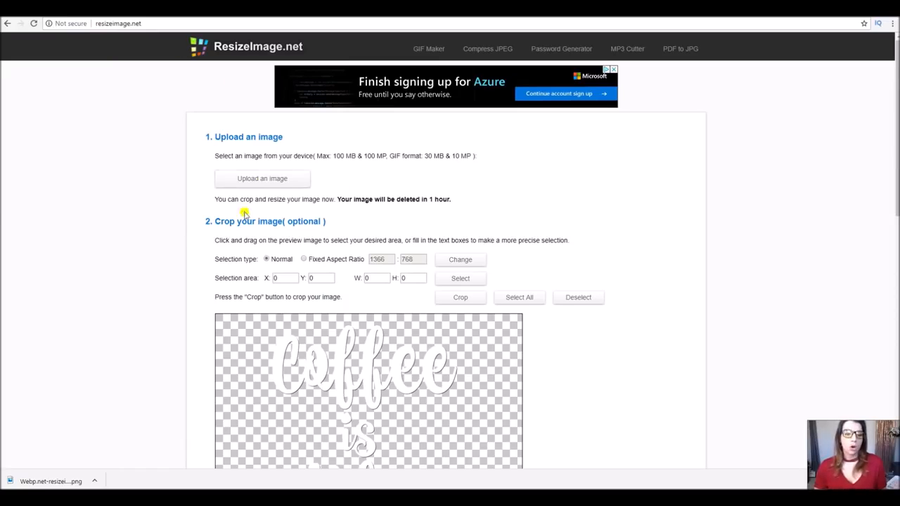
On ResizeImage.net, resize the Coffee is Life design to 4500 x 5400 px as a PNG with transparent fill and download it
{"action": "scroll", "coordinate": [287, 295], "scroll_direction": "down", "scroll_amount": 2}
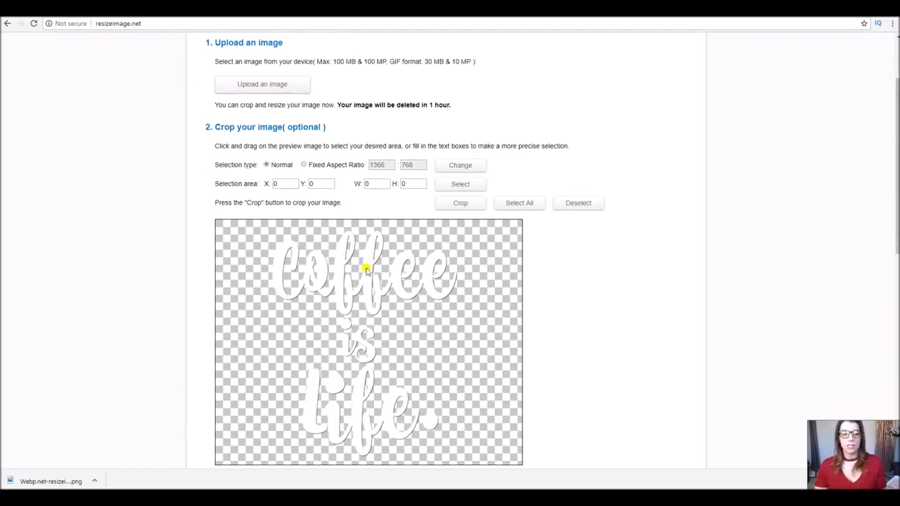
{"action": "scroll", "coordinate": [370, 264], "scroll_direction": "down", "scroll_amount": 3}
{"action": "scroll", "coordinate": [386, 211], "scroll_direction": "down", "scroll_amount": 3}
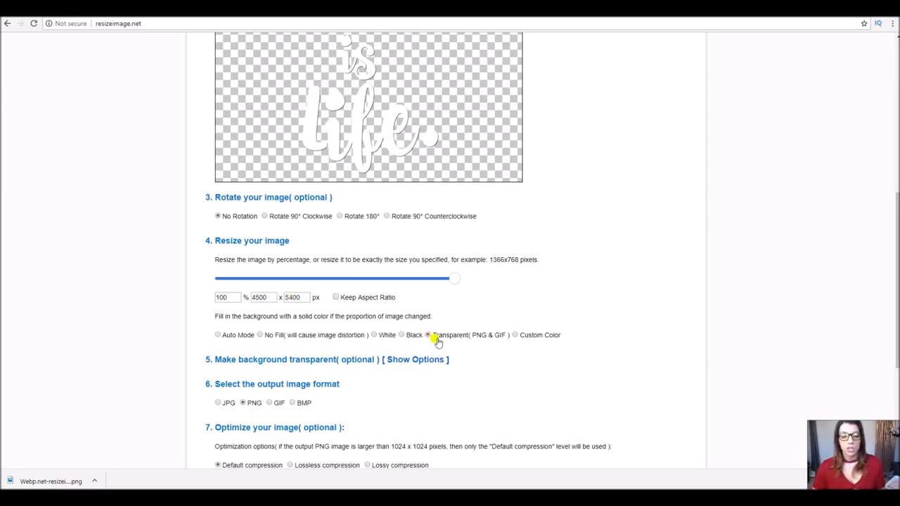
{"action": "scroll", "coordinate": [346, 349], "scroll_direction": "down", "scroll_amount": 1}
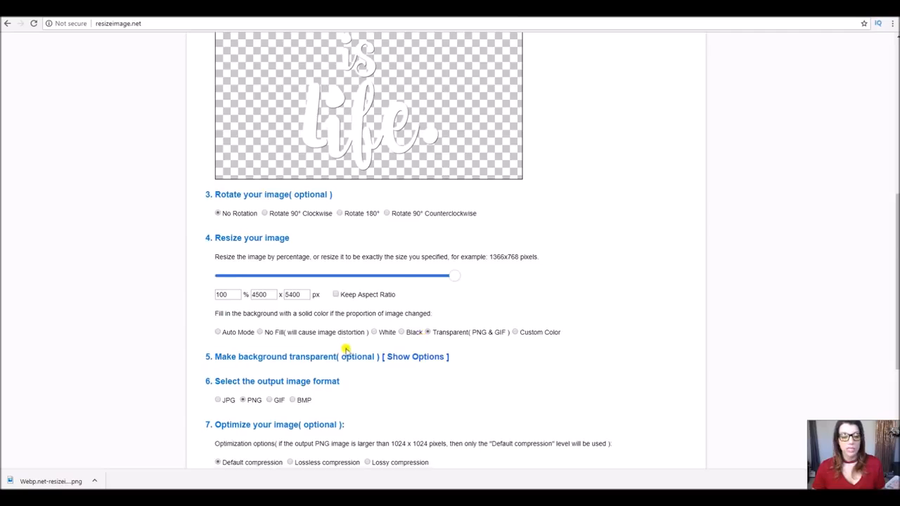
{"action": "scroll", "coordinate": [346, 350], "scroll_direction": "down", "scroll_amount": 2}
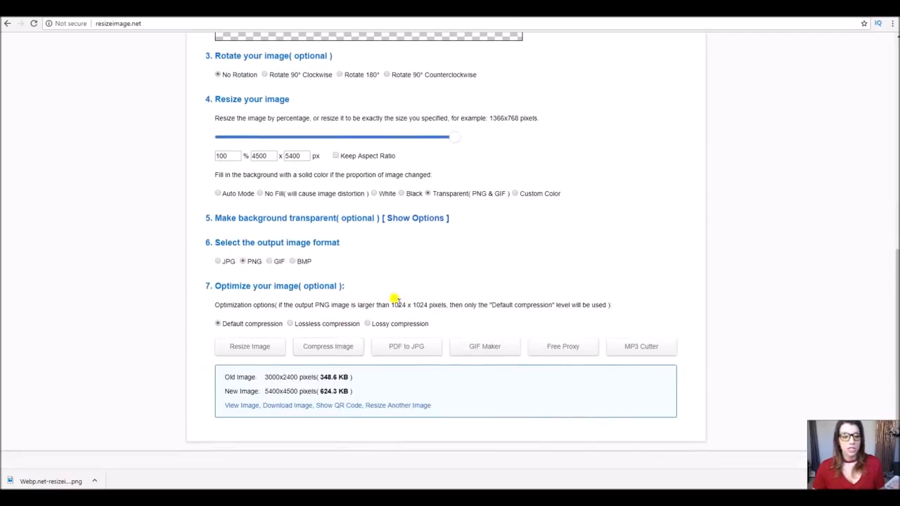
{"action": "scroll", "coordinate": [323, 281], "scroll_direction": "down", "scroll_amount": 2}
{"action": "left_click", "coordinate": [250, 258]}
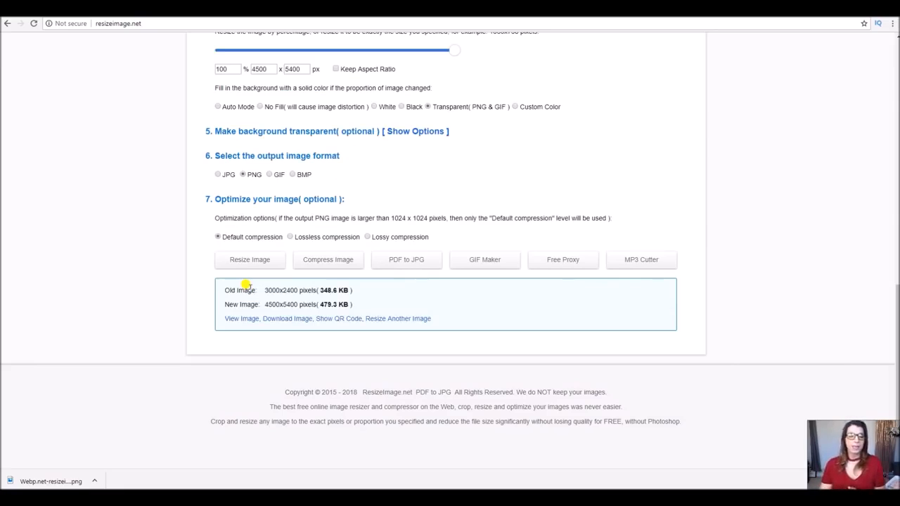
{"action": "left_click", "coordinate": [280, 320]}
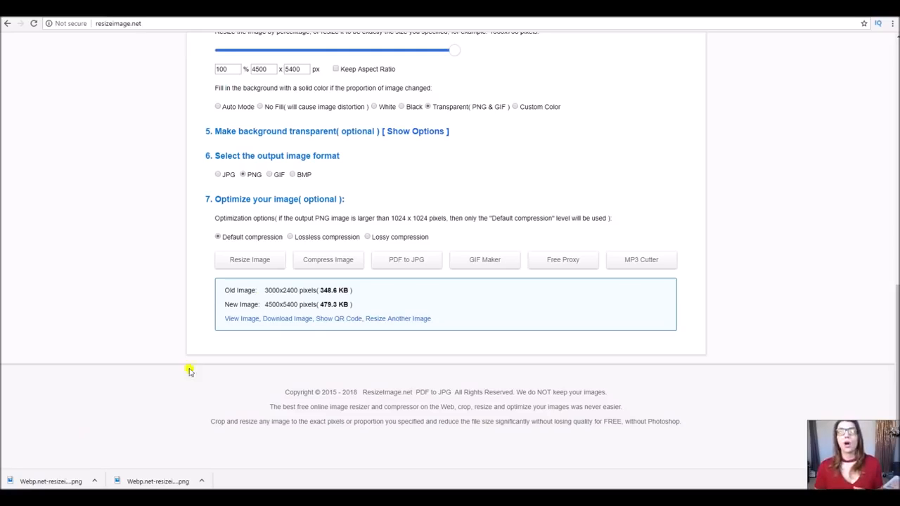
Switch to Merch by Amazon and upload the resized image file Webp.net-resizeimage (13) as the shirt's front artwork
{"action": "key", "text": "ctrl+Tab"}
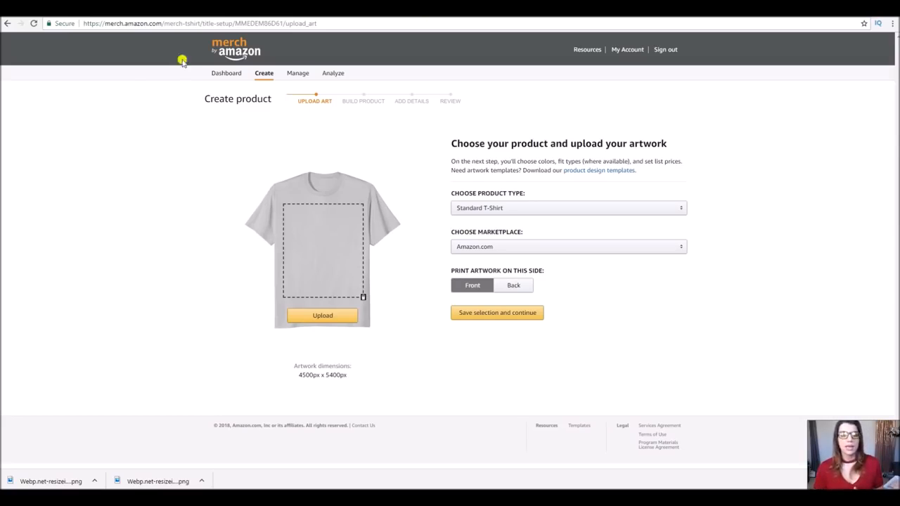
{"action": "left_click", "coordinate": [315, 315]}
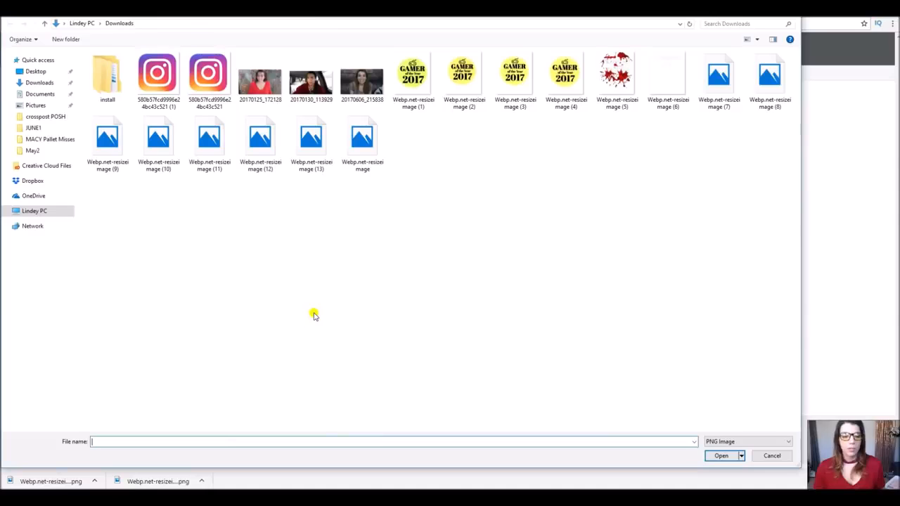
{"action": "left_click", "coordinate": [316, 136]}
{"action": "double_click", "coordinate": [317, 135]}
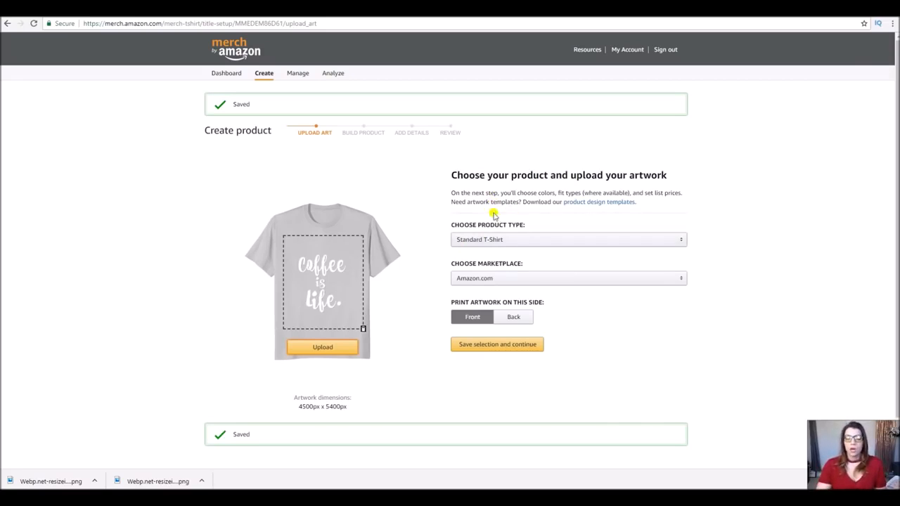
Choose Standard T-Shirt as the product type and save the selection for Amazon.com with front printing
{"action": "left_click", "coordinate": [494, 239]}
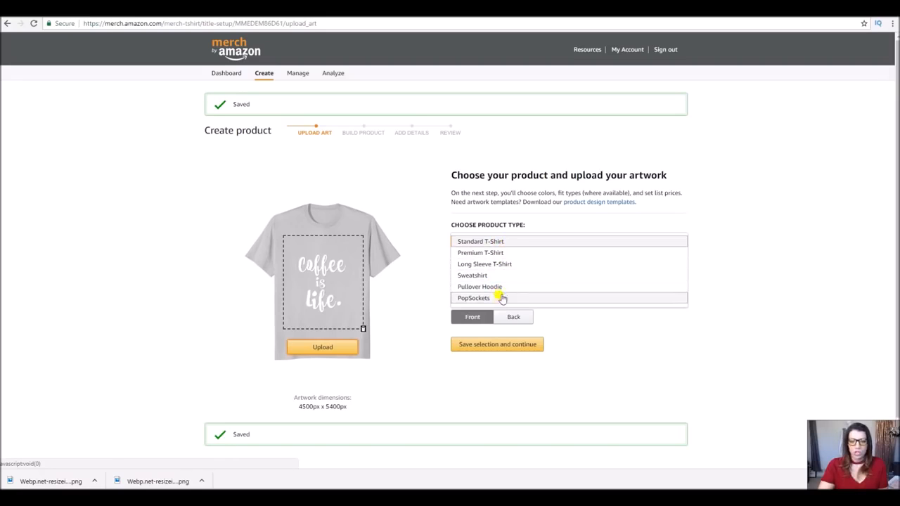
{"action": "left_click", "coordinate": [491, 241]}
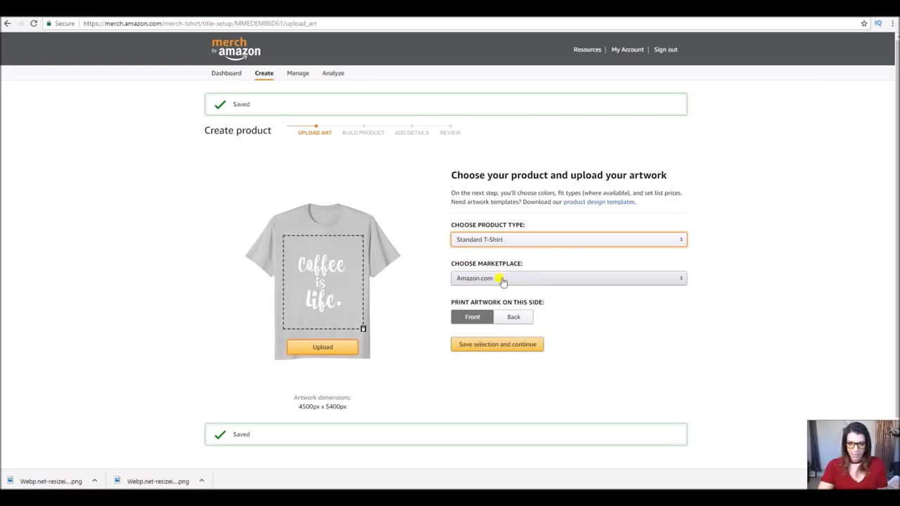
{"action": "left_click", "coordinate": [490, 344]}
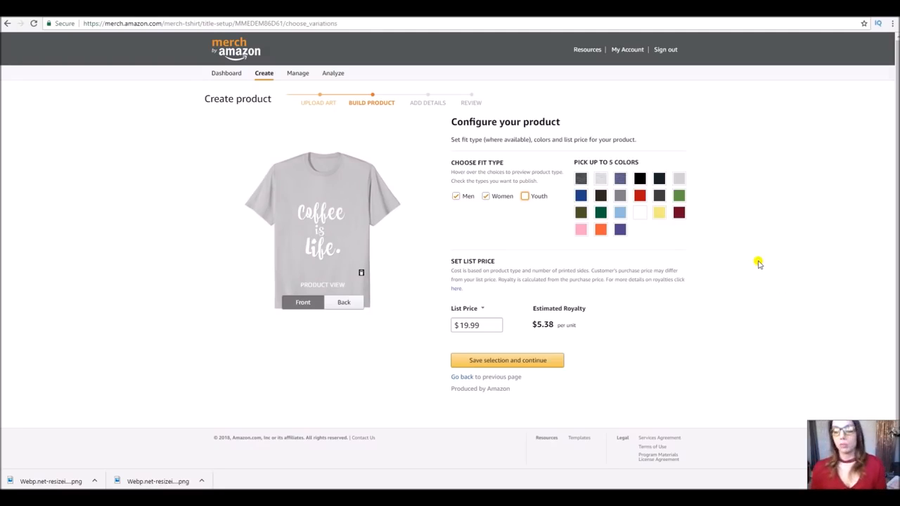
Pick five dark shirt colors: navy, black, dark heather gray, brown and charcoal
{"action": "left_click", "coordinate": [659, 177]}
{"action": "left_click", "coordinate": [639, 178]}
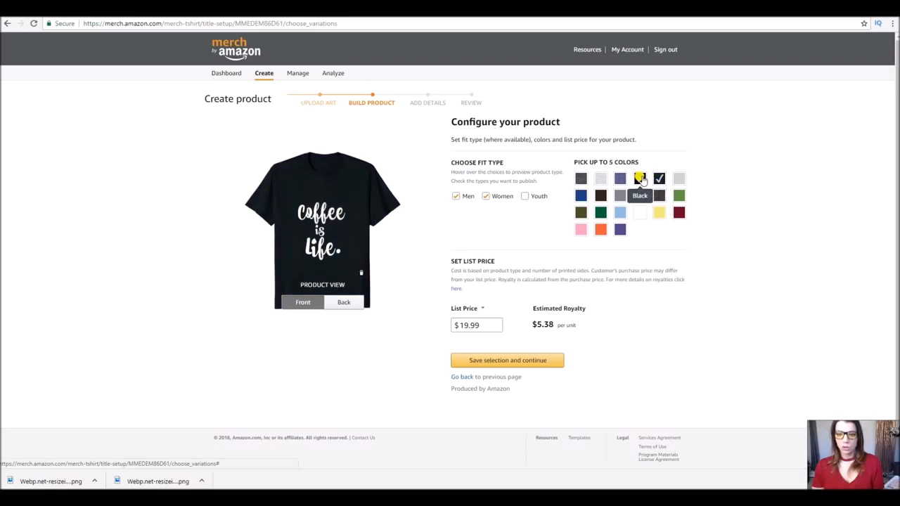
{"action": "left_click", "coordinate": [581, 178]}
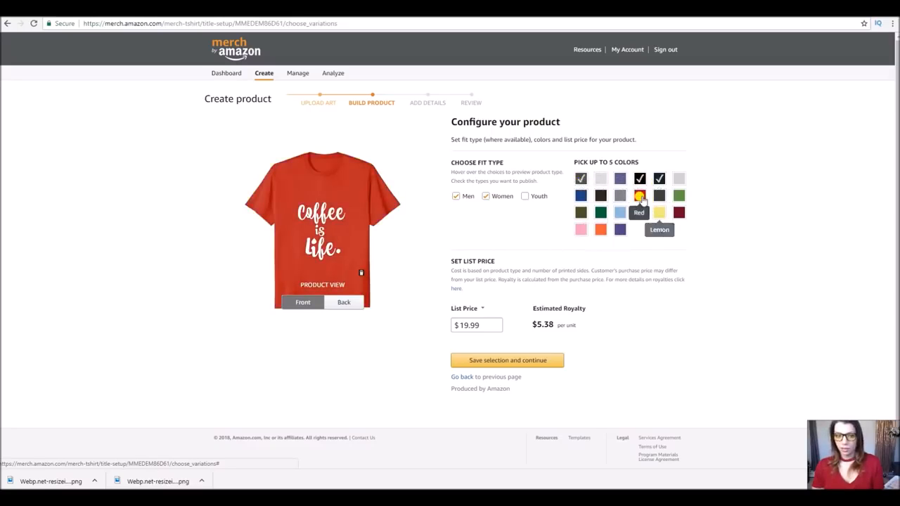
{"action": "left_click", "coordinate": [601, 196]}
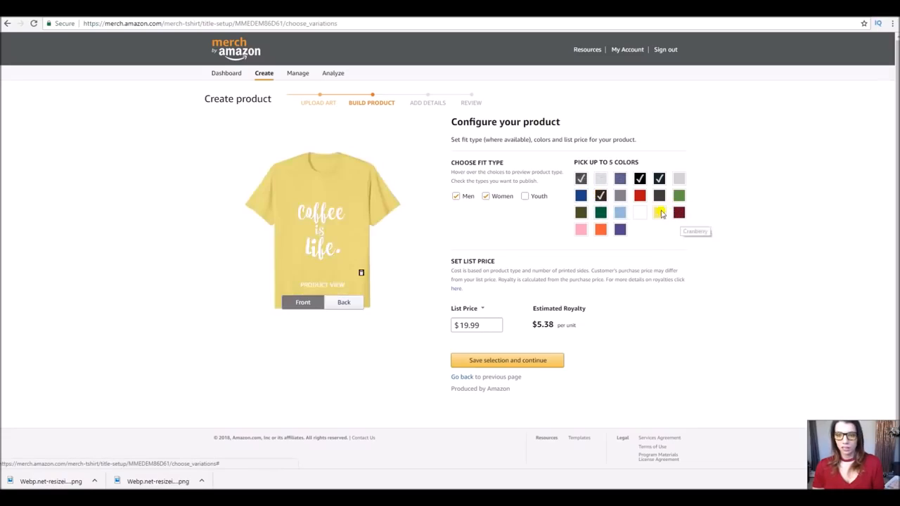
{"action": "left_click", "coordinate": [662, 197]}
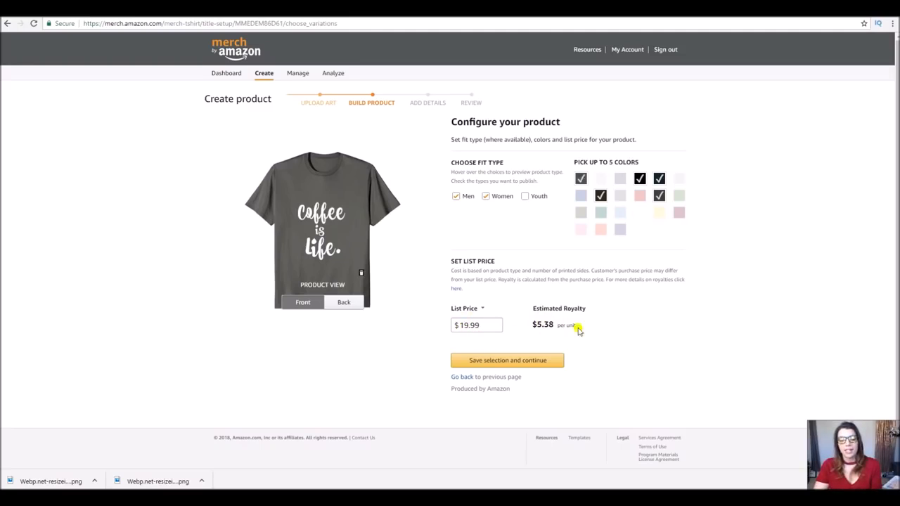
Try list prices of $14.99 and $19.99, settle on $17.99, and save the product configuration
{"action": "left_click", "coordinate": [463, 324]}
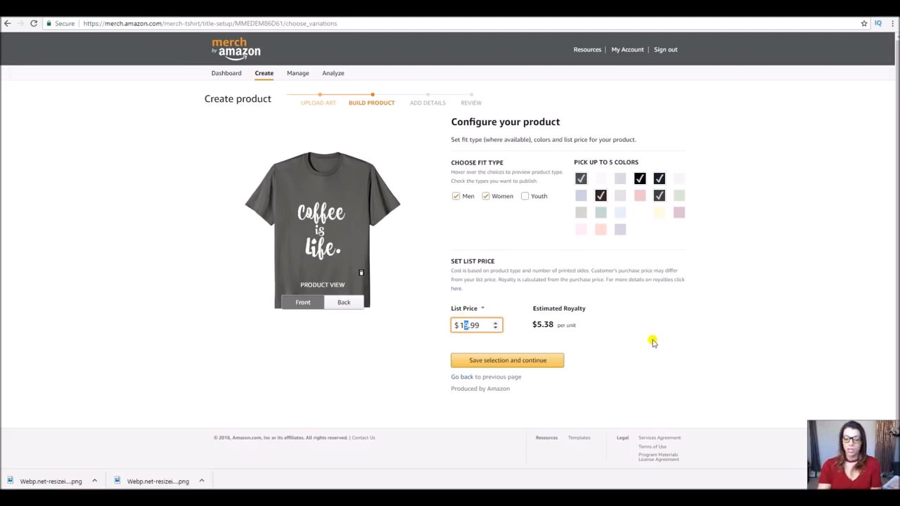
{"action": "type", "text": "4"}
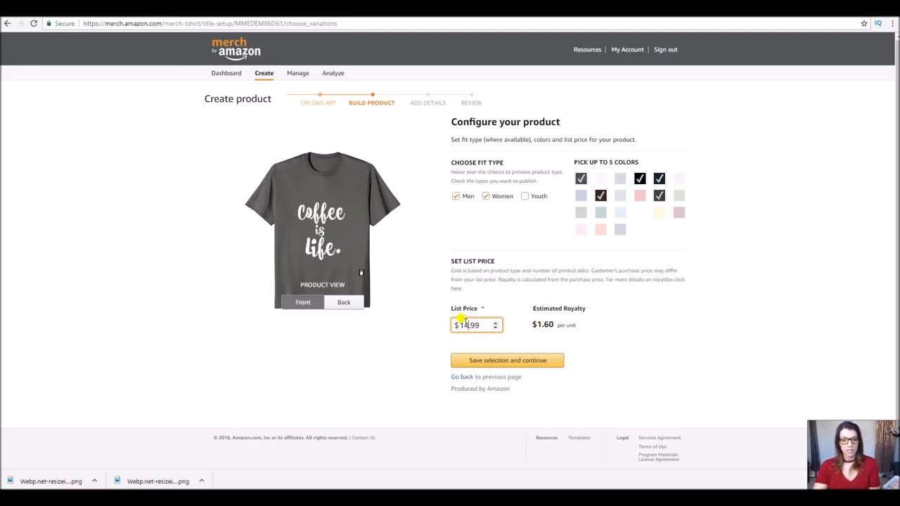
{"action": "left_click_drag", "start_coordinate": [464, 321], "coordinate": [464, 323]}
{"action": "type", "text": "9"}
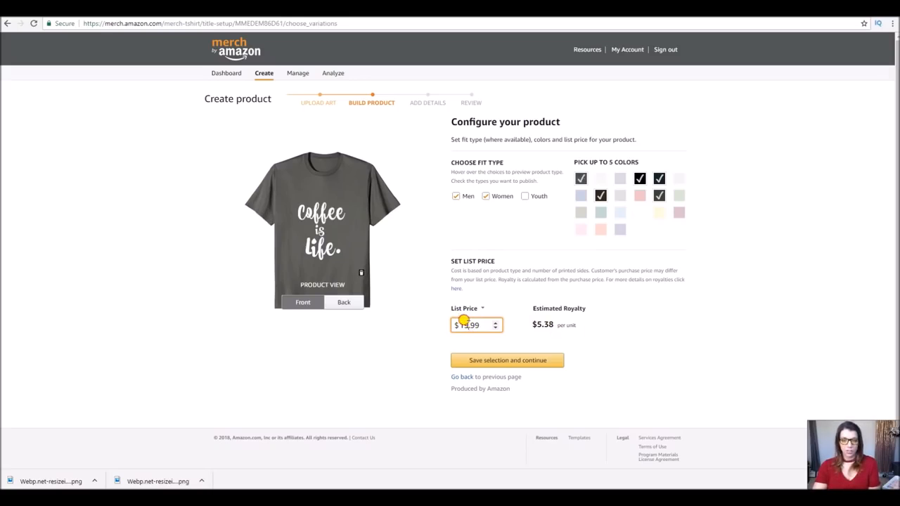
{"action": "type", "text": "7"}
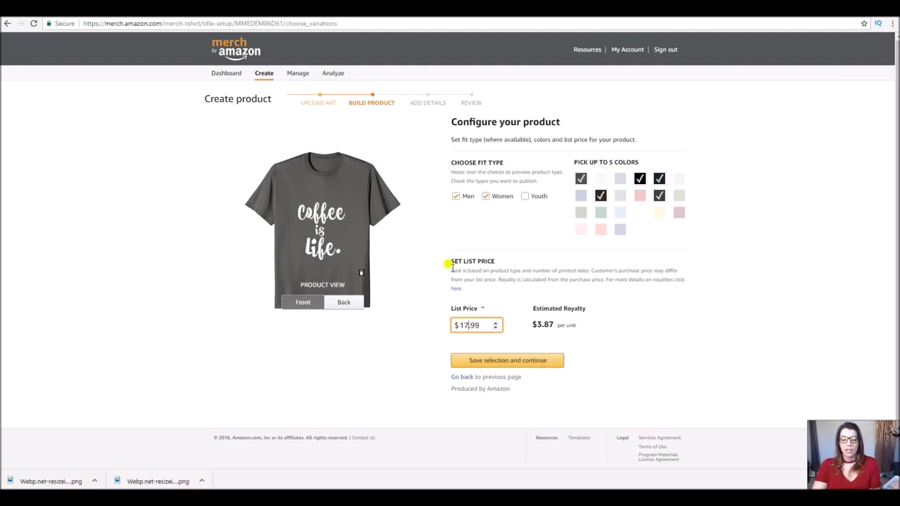
{"action": "left_click", "coordinate": [503, 361]}
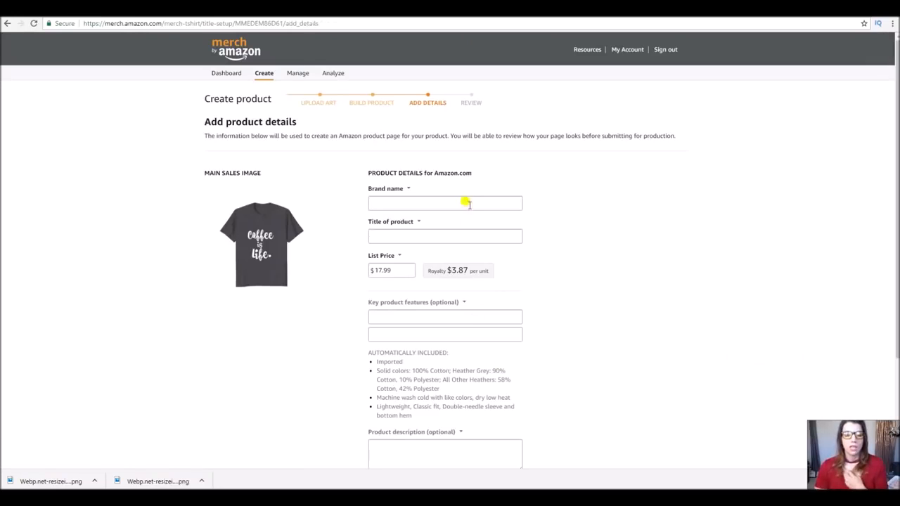
Enter "Funny Coffee Shirts" as the product's brand name
{"action": "left_click", "coordinate": [443, 202]}
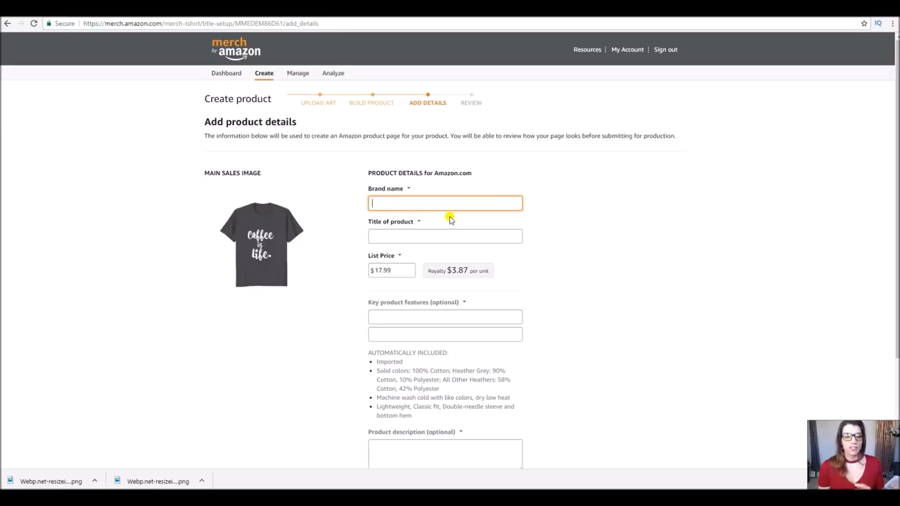
{"action": "type", "text": "F"}
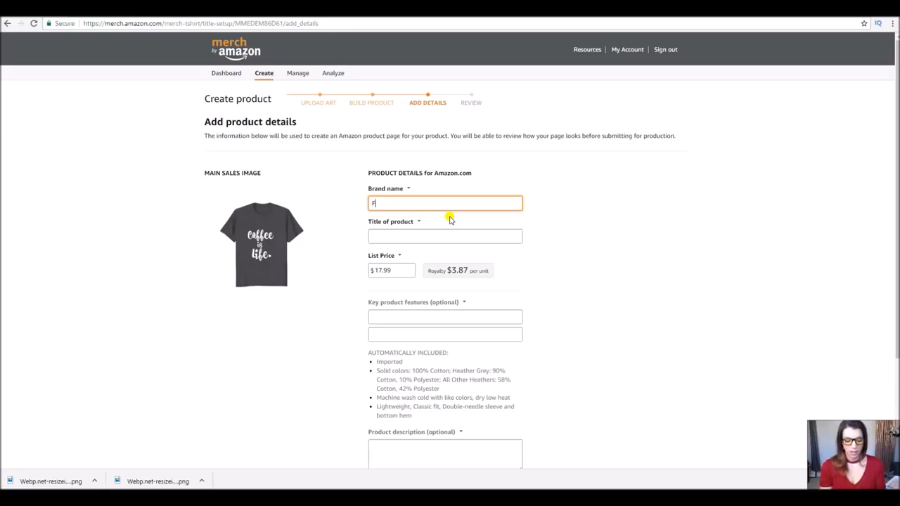
{"action": "type", "text": "unny Co"}
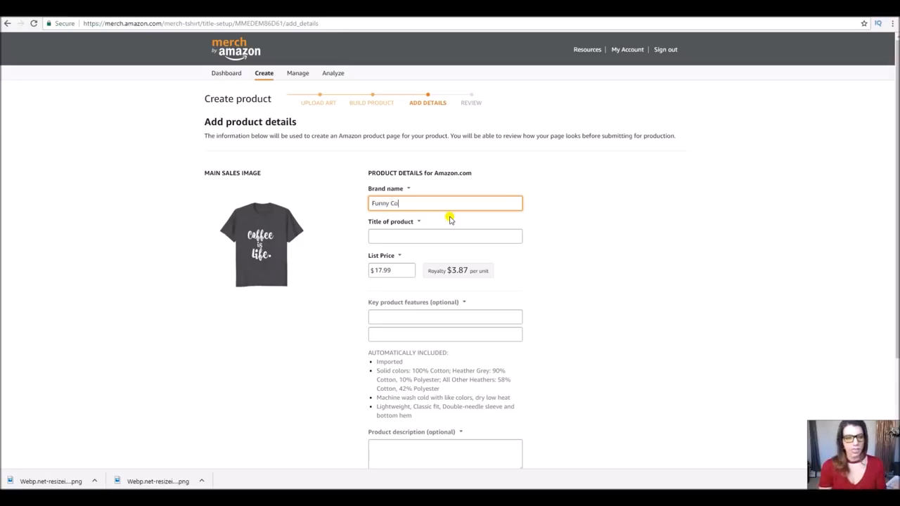
{"action": "type", "text": "ffee Shirts"}
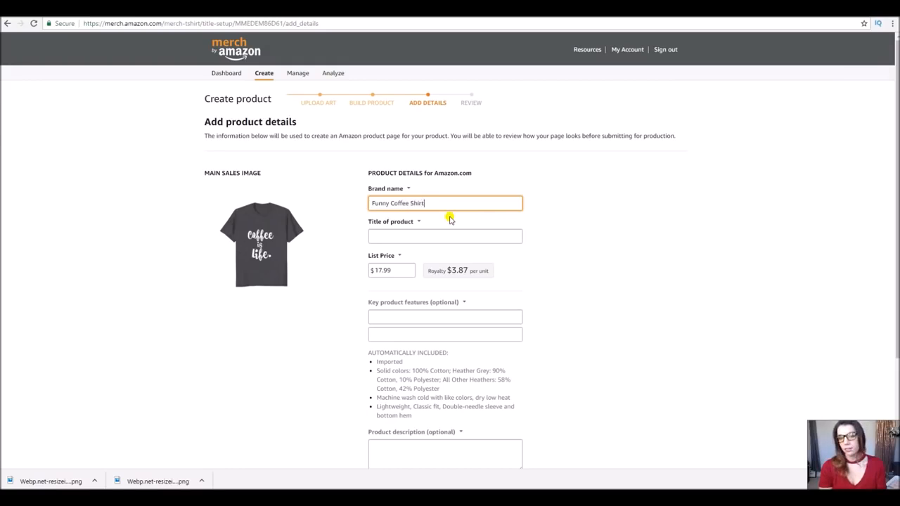
Enter "Coffee is Life T-shirt Novelty Gift Coffee Drinkers" as the title of the product
{"action": "left_click", "coordinate": [454, 235]}
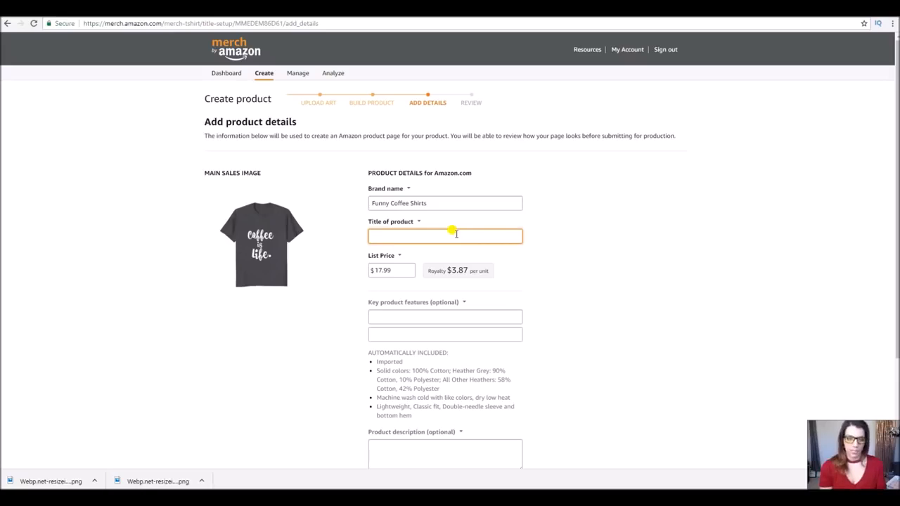
{"action": "type", "text": "Coffee is "}
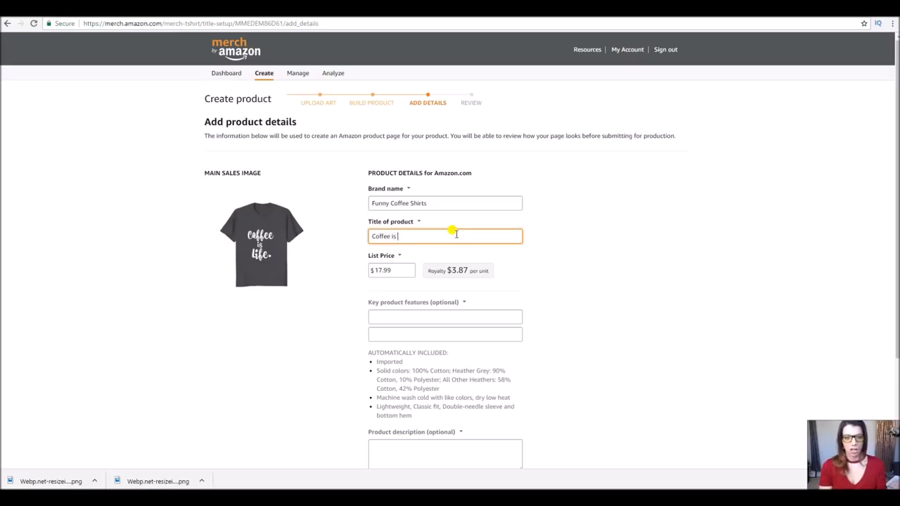
{"action": "type", "text": "Life"}
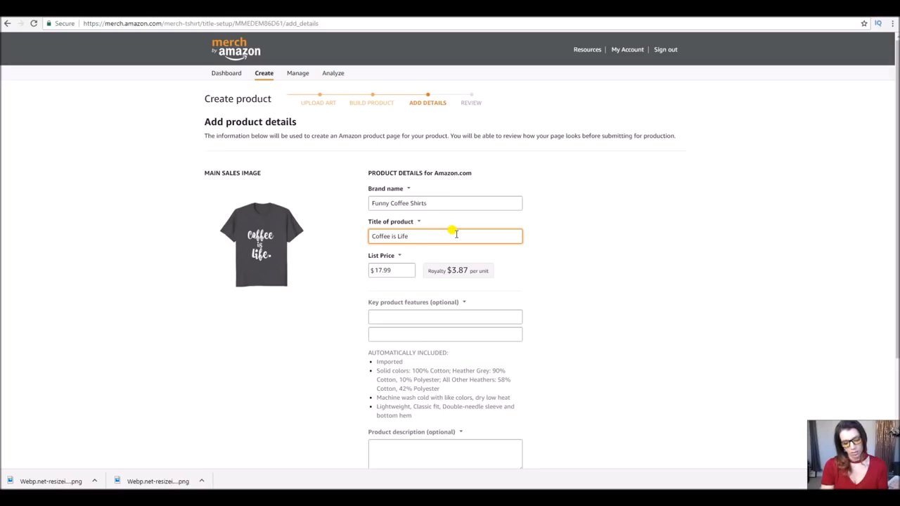
{"action": "type", "text": " T-shirt Nove"}
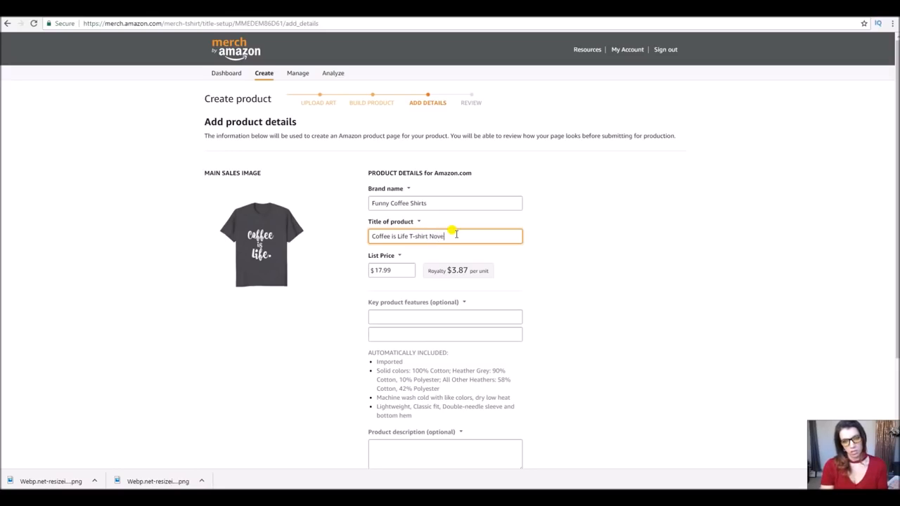
{"action": "type", "text": "lty Gift"}
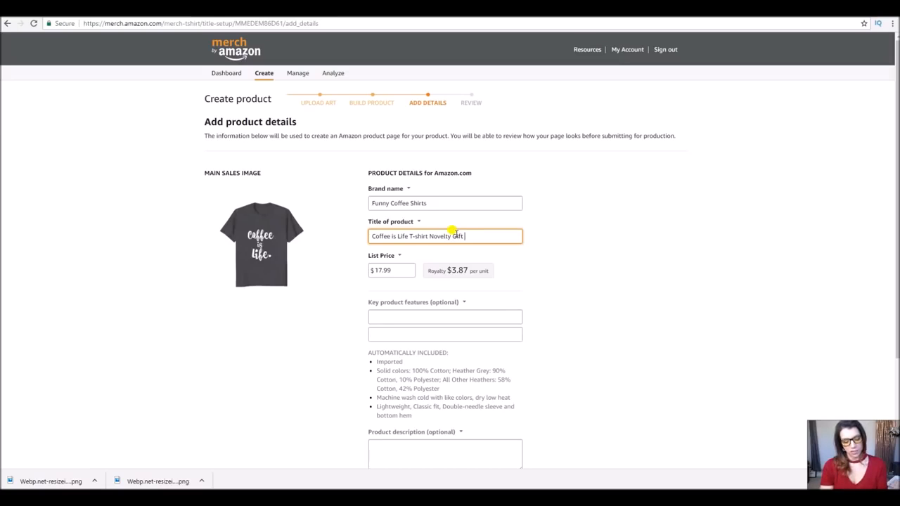
{"action": "type", "text": " Coffee Drin"}
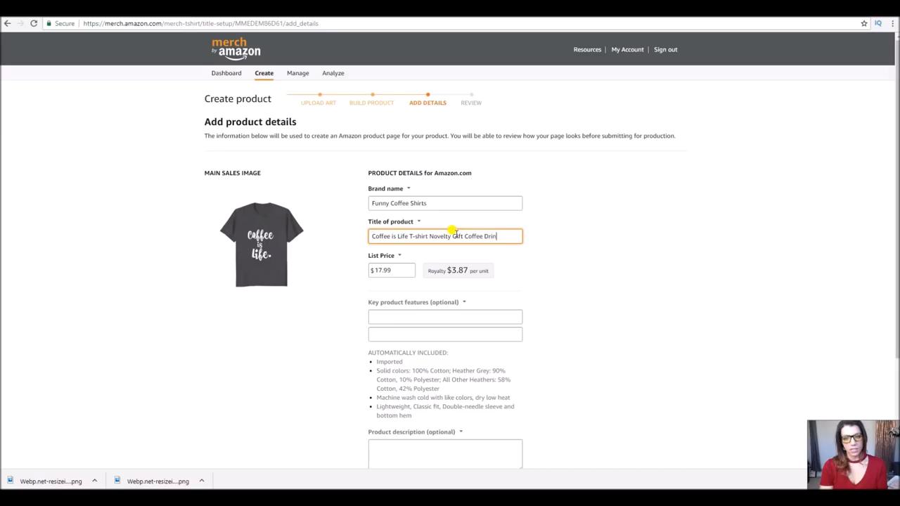
{"action": "type", "text": "kers"}
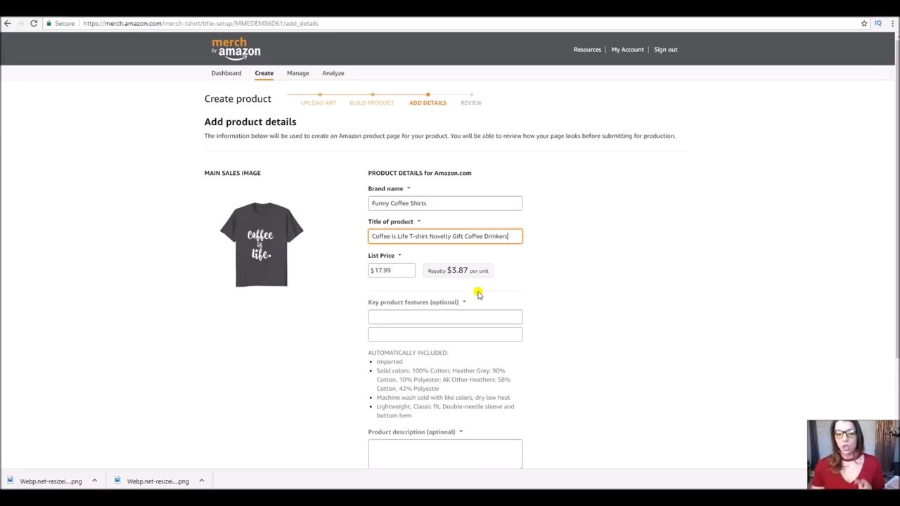
Begin the first key product feature with "Perfect gift for the coffee enthusiast", correcting the spelling of the last word
{"action": "left_click", "coordinate": [453, 314]}
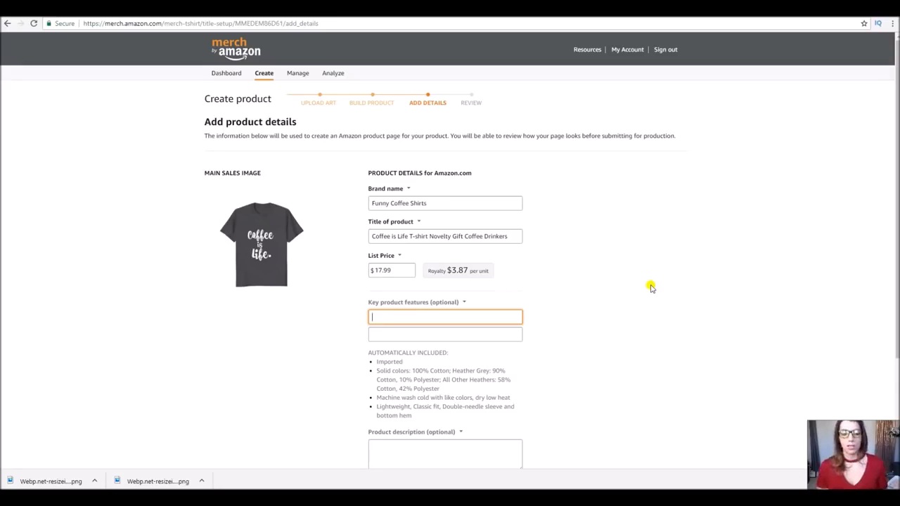
{"action": "scroll", "coordinate": [647, 282], "scroll_direction": "down", "scroll_amount": 1}
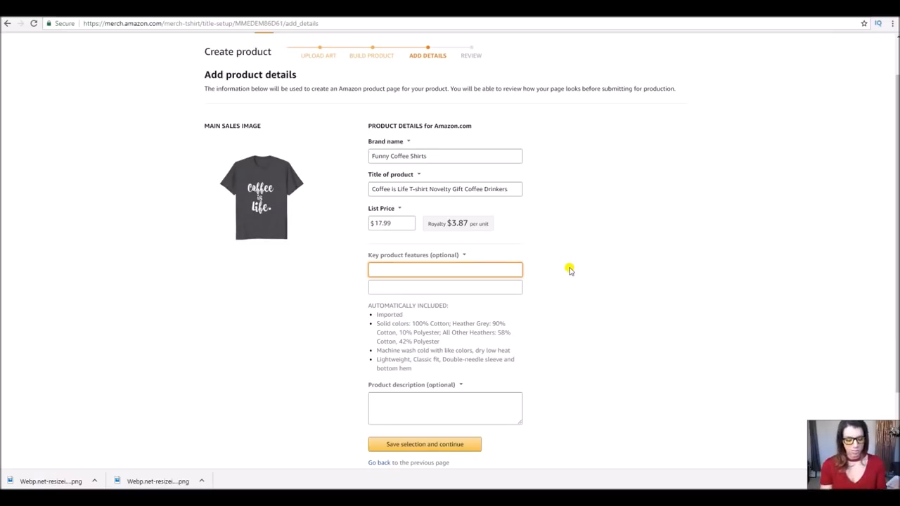
{"action": "type", "text": "Perfect gif"}
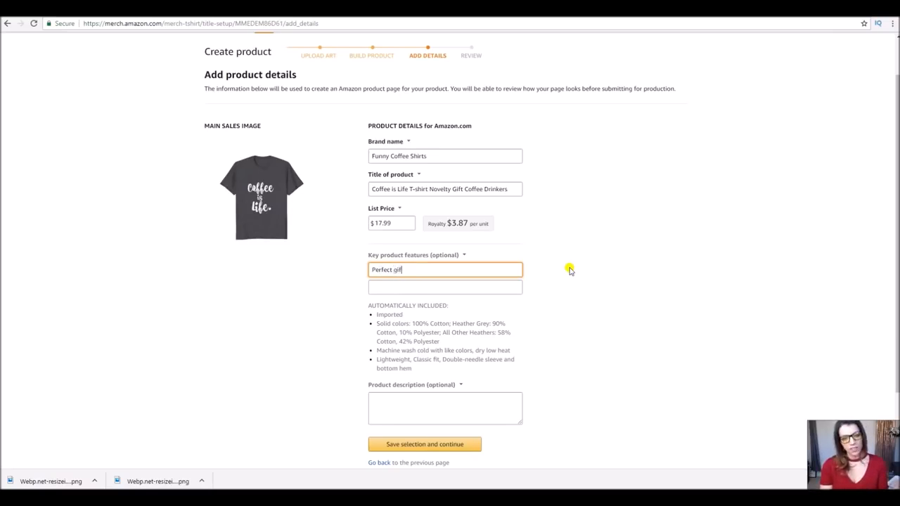
{"action": "type", "text": "t for the cof"}
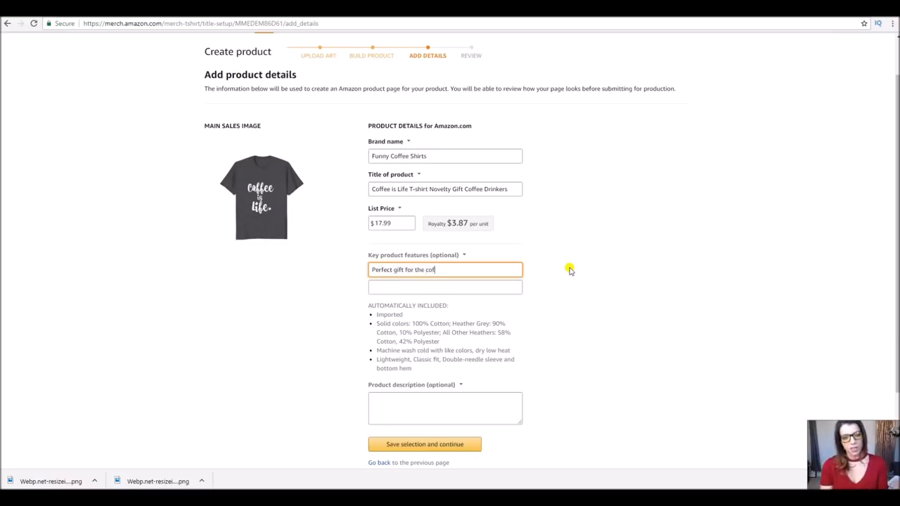
{"action": "type", "text": "fee enth"}
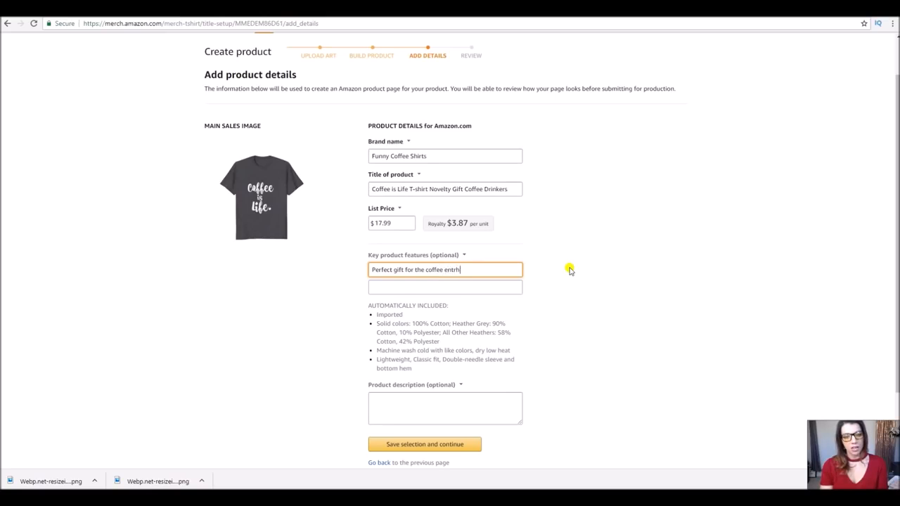
{"action": "type", "text": "u"}
{"action": "key", "text": "BackSpace"}
{"action": "key", "text": "BackSpace"}
{"action": "key", "text": "BackSpace"}
{"action": "type", "text": "husi"}
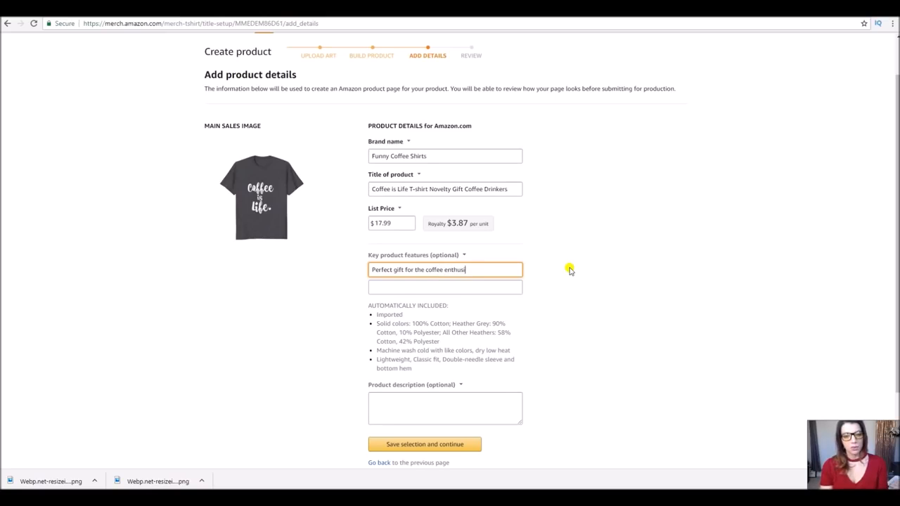
{"action": "type", "text": "e"}
{"action": "type", "text": "sts"}
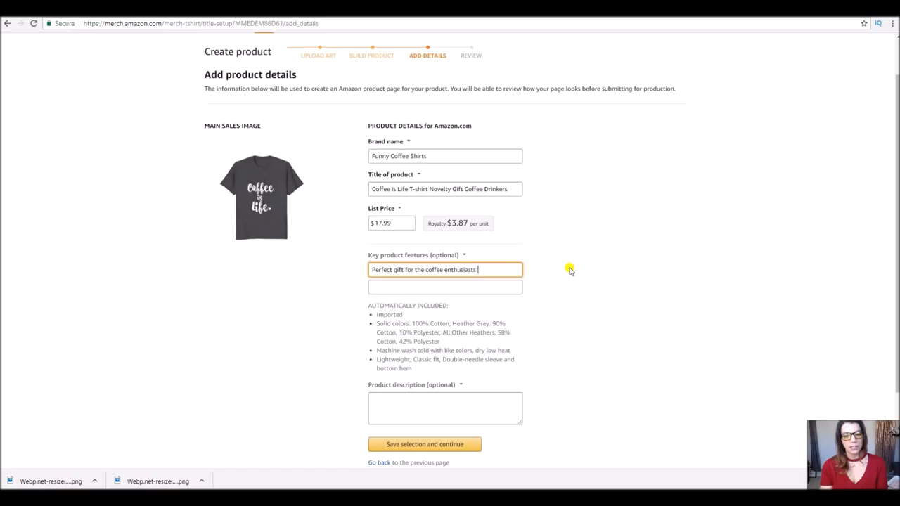
{"action": "key", "text": "BackSpace"}
{"action": "key", "text": "BackSpace"}
{"action": "key", "text": "BackSpace"}
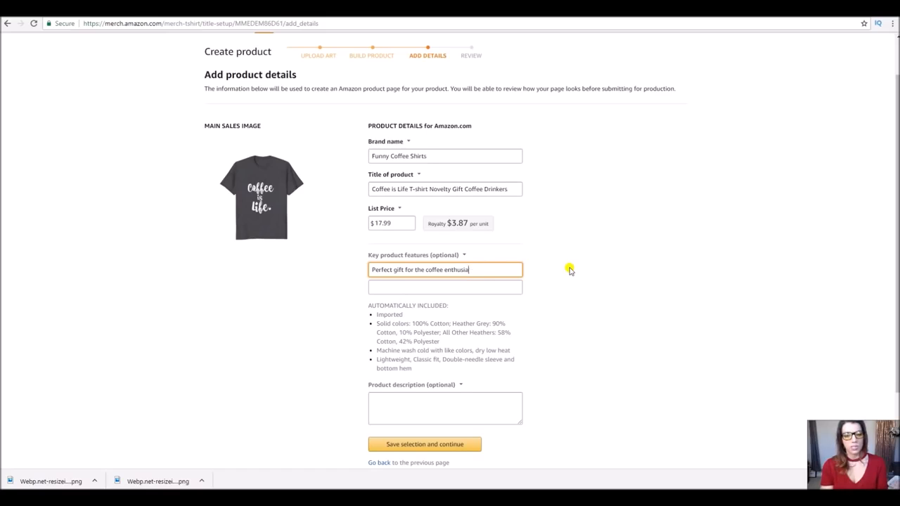
{"action": "right_click", "coordinate": [447, 270]}
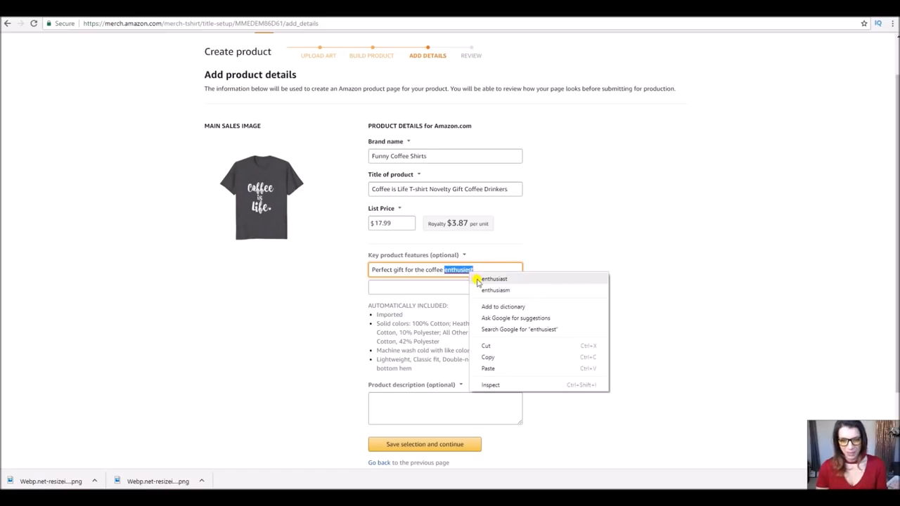
{"action": "left_click", "coordinate": [477, 280]}
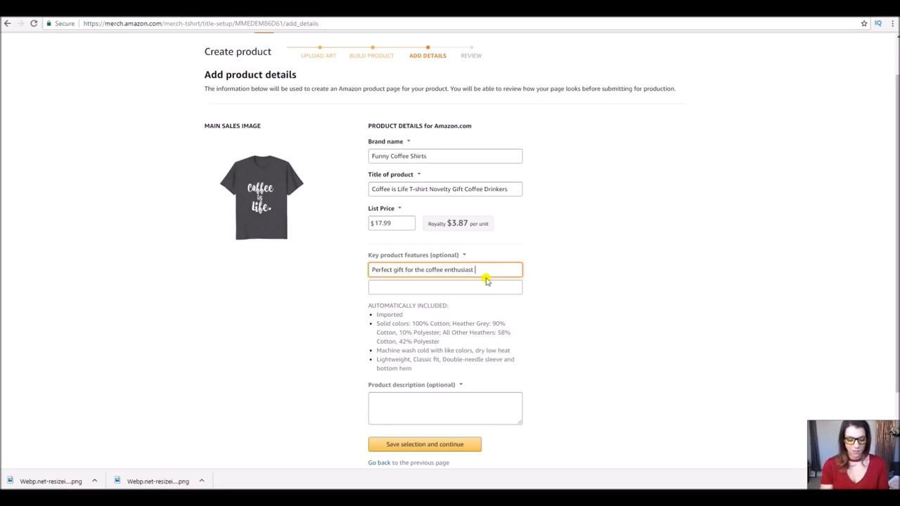
Continue the first key product feature with "in your life! Perfect for Christmas or cold weather."
{"action": "type", "text": "in your life"}
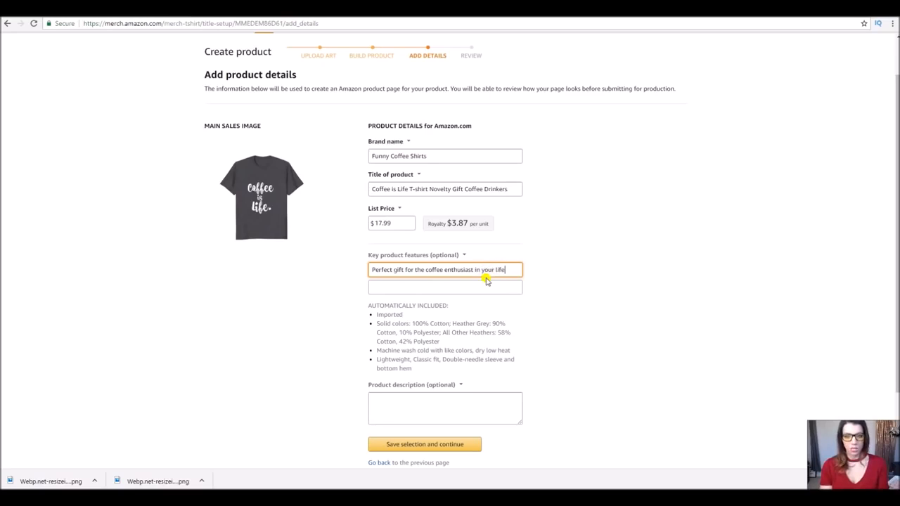
{"action": "type", "text": "! Perfect"}
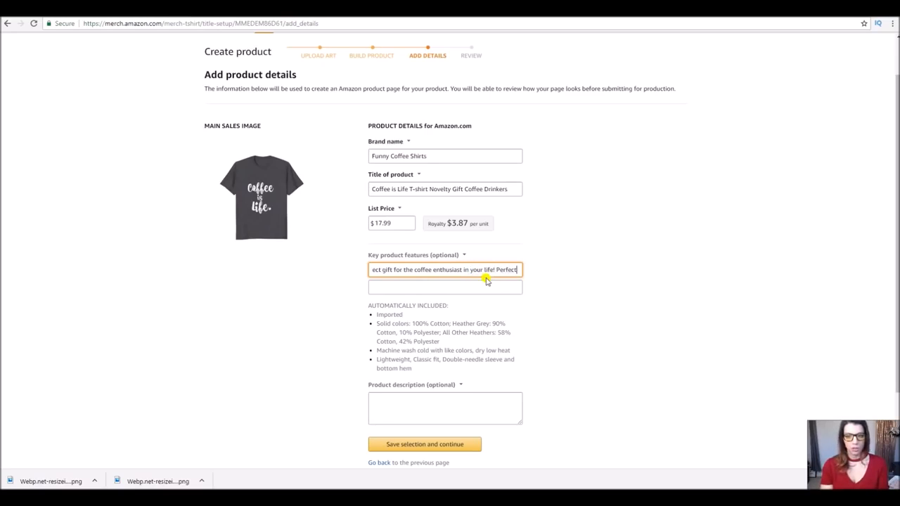
{"action": "type", "text": " for "}
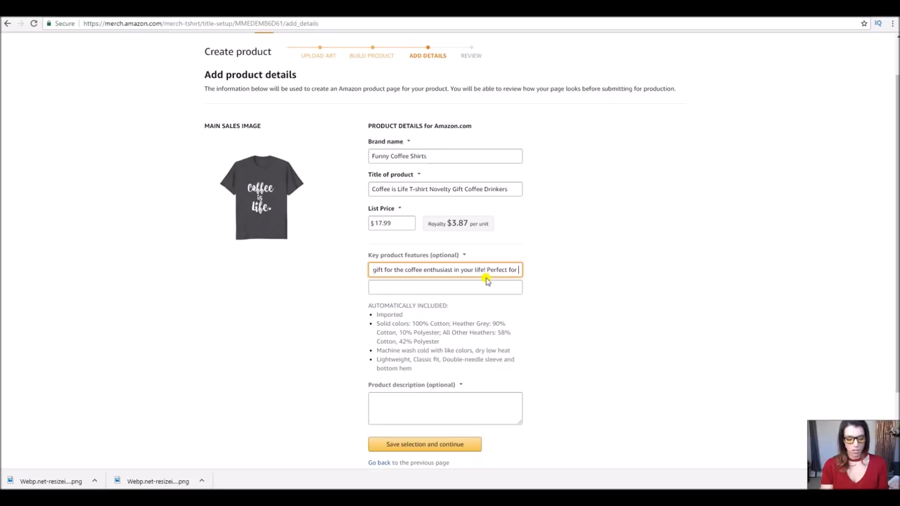
{"action": "type", "text": "Christmas or cold weather."}
Insert "gift idea" after "Christmas" in the first key product feature
{"action": "left_click", "coordinate": [488, 287]}
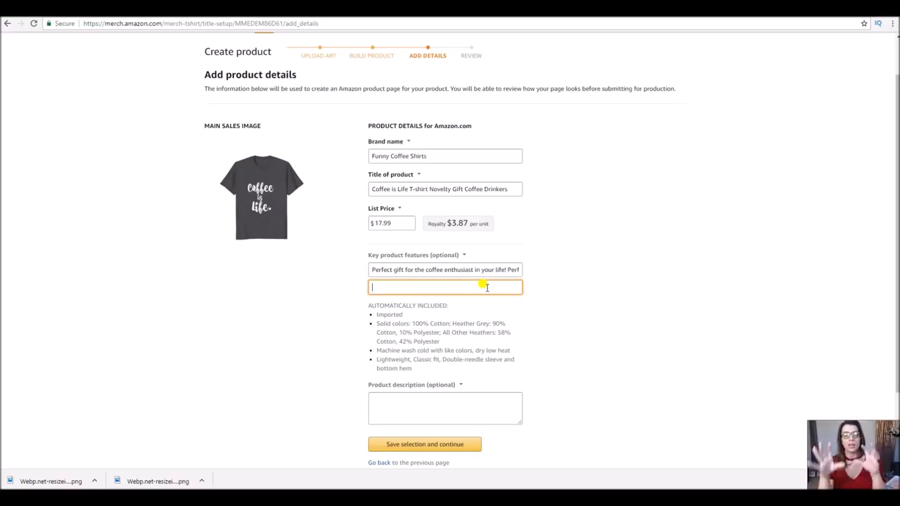
{"action": "left_click_drag", "start_coordinate": [481, 270], "coordinate": [539, 260]}
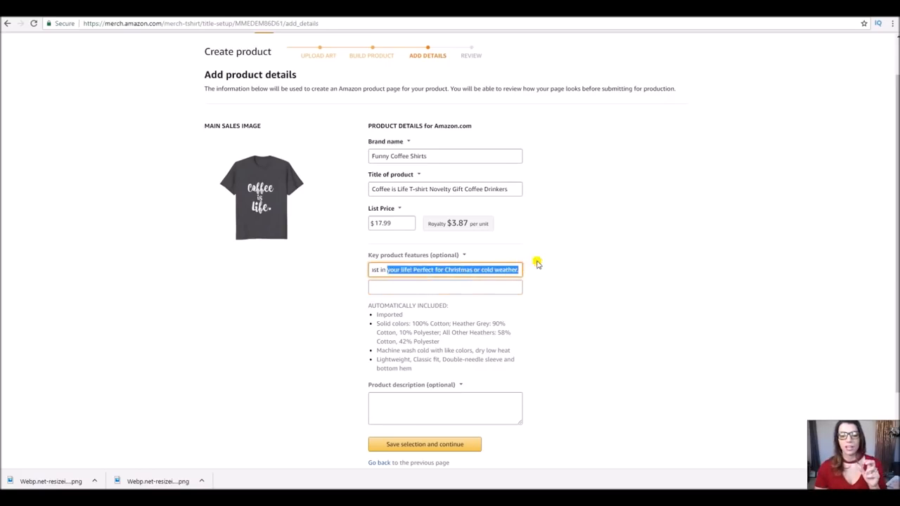
{"action": "left_click", "coordinate": [473, 270]}
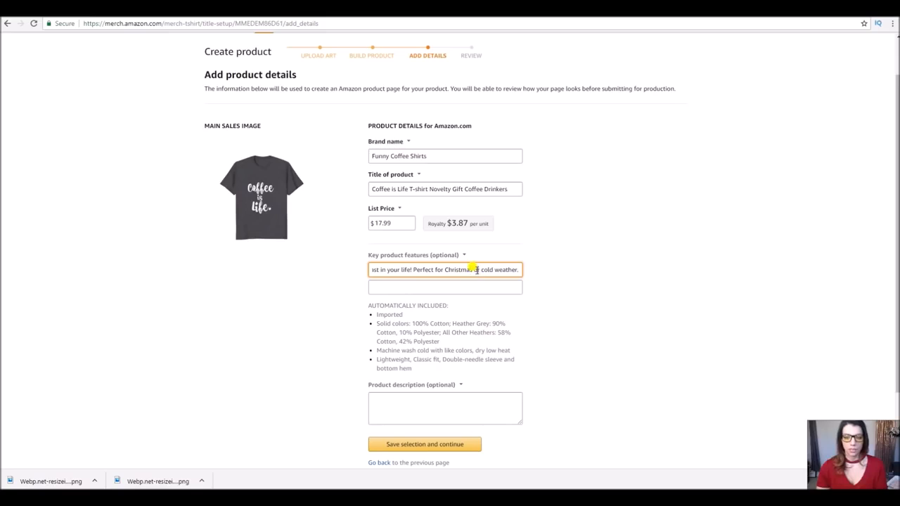
{"action": "type", "text": "gift "}
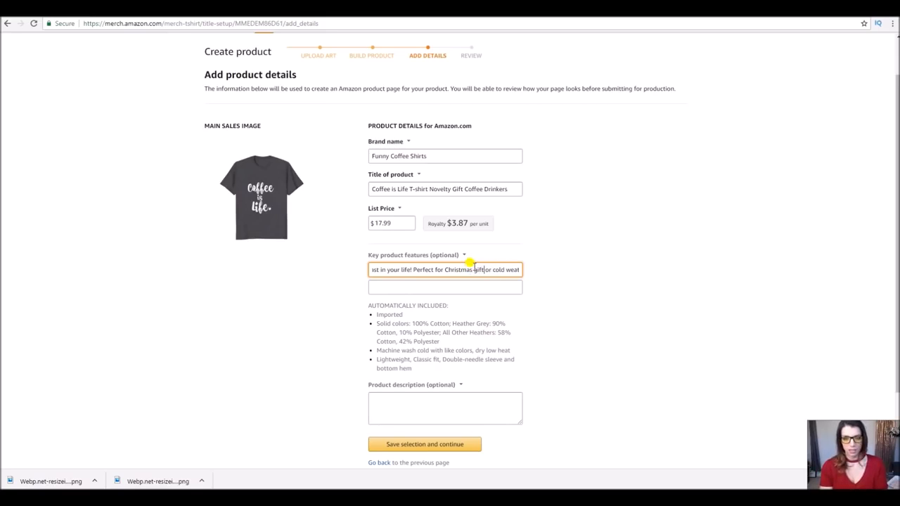
{"action": "type", "text": "idea"}
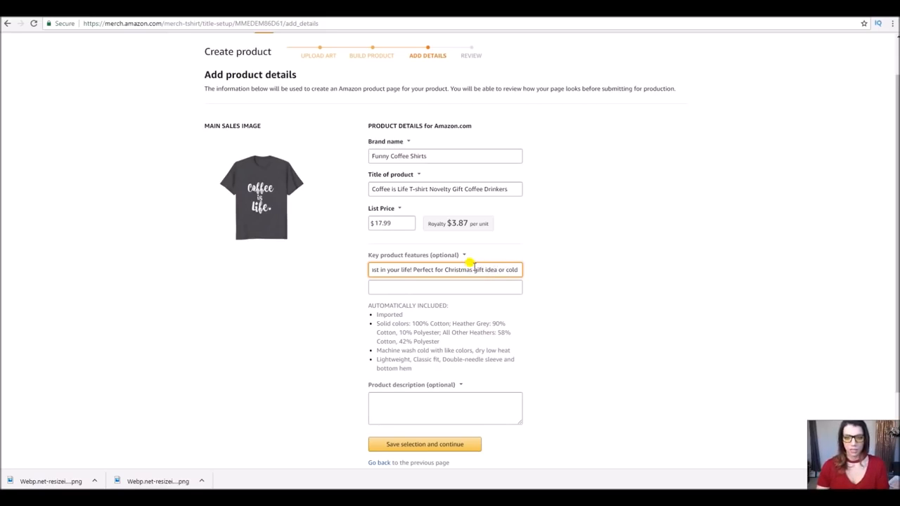
Extend the end of the first key product feature to read "cold weather beverage lovers."
{"action": "mouse_move", "coordinate": [506, 270]}
{"action": "left_mouse_down"}
{"action": "mouse_move", "coordinate": [532, 268]}
{"action": "mouse_move", "coordinate": [515, 266]}
{"action": "left_mouse_up"}
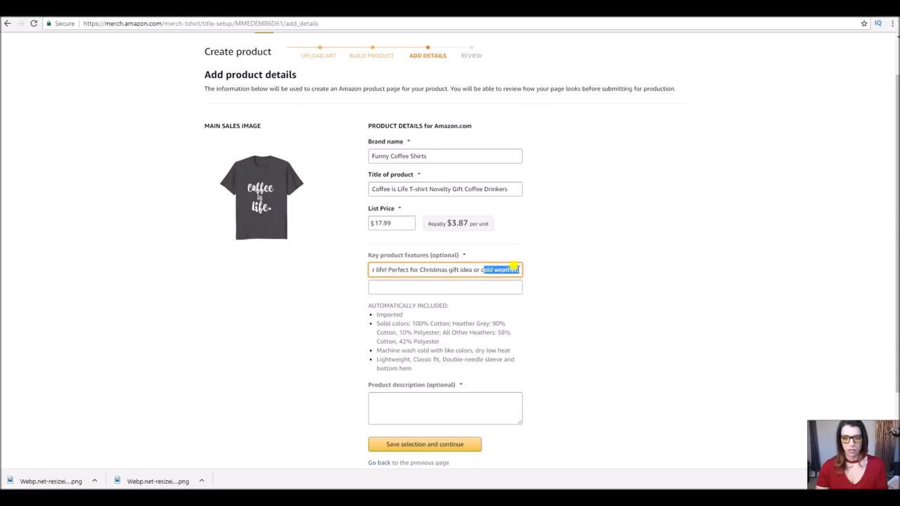
{"action": "left_click", "coordinate": [526, 271]}
{"action": "type", "text": "bev"}
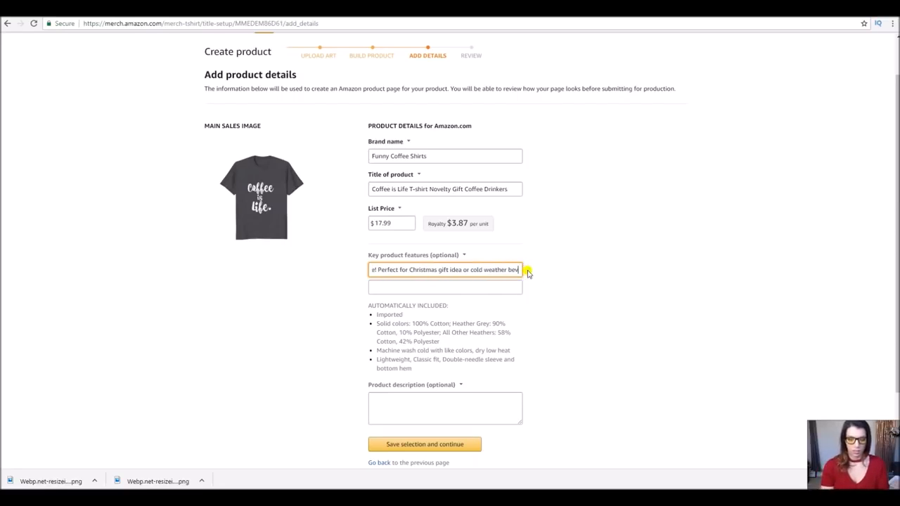
{"action": "type", "text": "erag"}
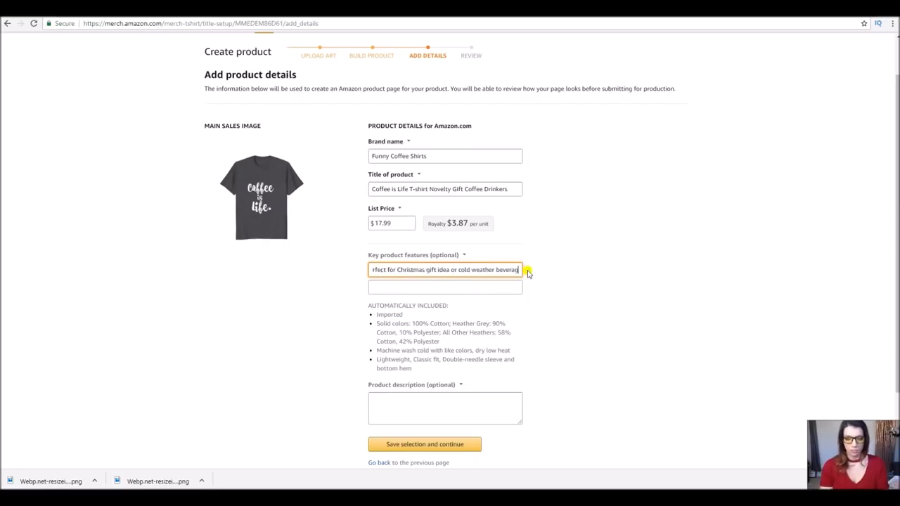
{"action": "type", "text": "e"}
{"action": "type", "text": " lovers"}
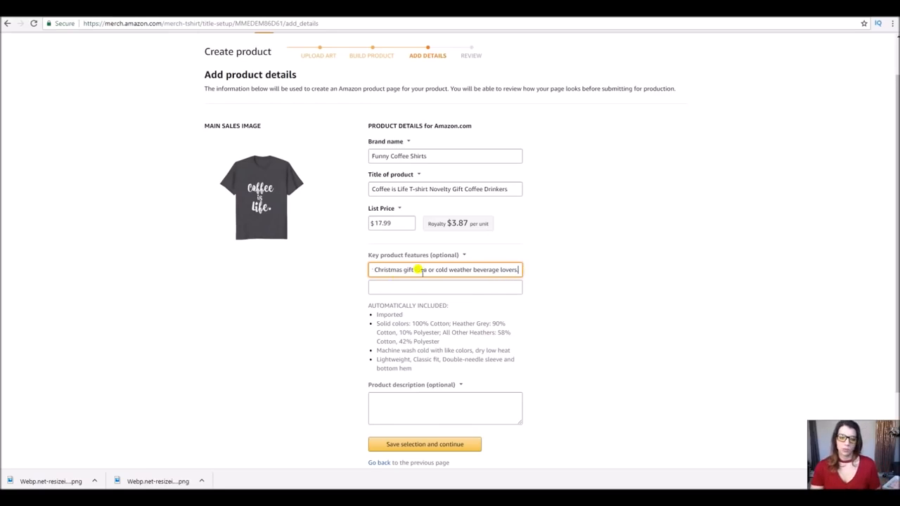
Enter "For a more comfortable fit order one size larger." as the second key product feature and save the details for review
{"action": "left_click_drag", "start_coordinate": [422, 270], "coordinate": [350, 268]}
{"action": "left_click", "coordinate": [381, 282]}
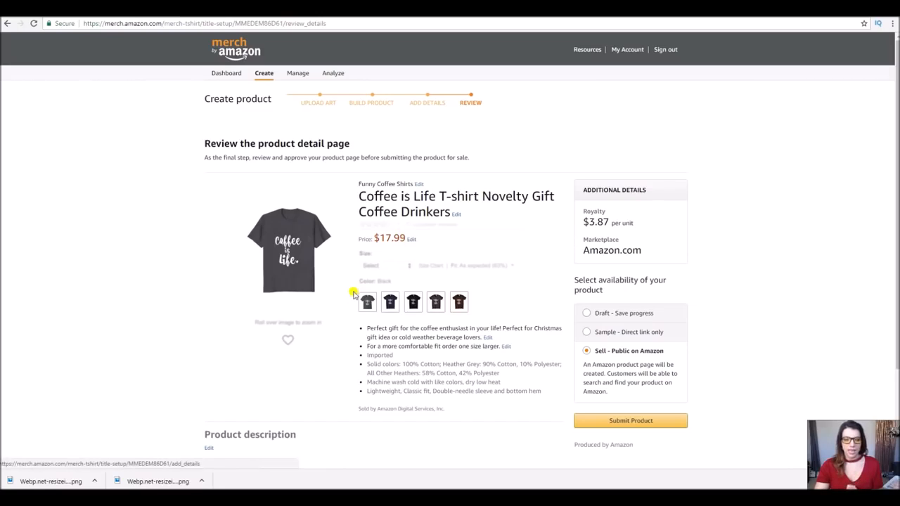
Check the product detail page with the brown shirt previewed and submit the product for public sale on Amazon
{"action": "left_click", "coordinate": [458, 303]}
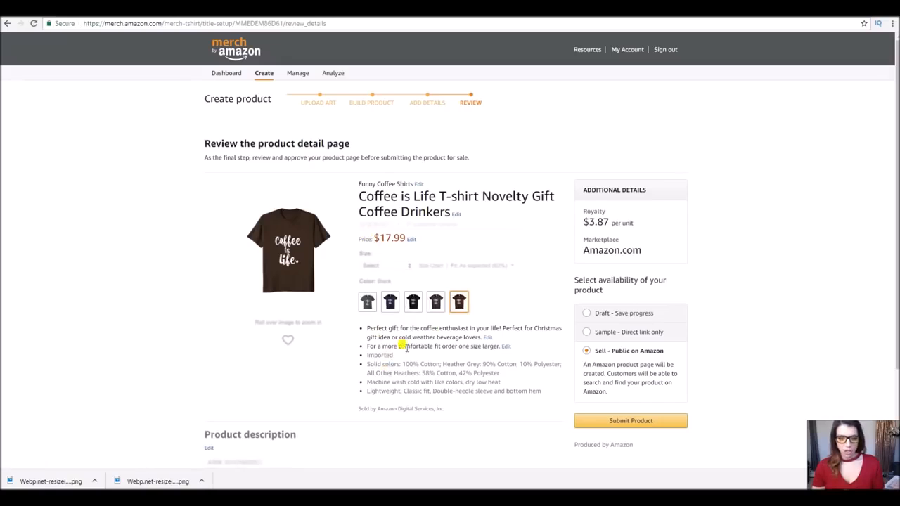
{"action": "scroll", "coordinate": [291, 337], "scroll_direction": "down", "scroll_amount": 2}
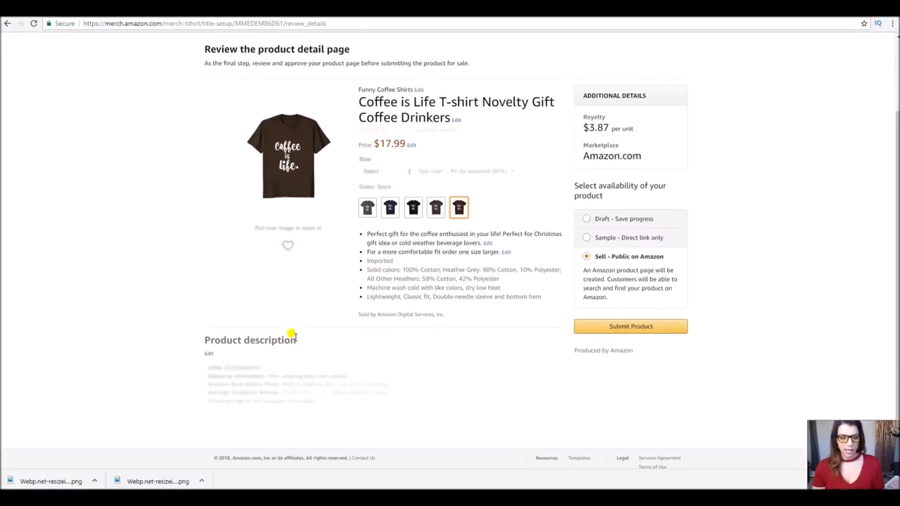
{"action": "scroll", "coordinate": [502, 362], "scroll_direction": "up", "scroll_amount": 1}
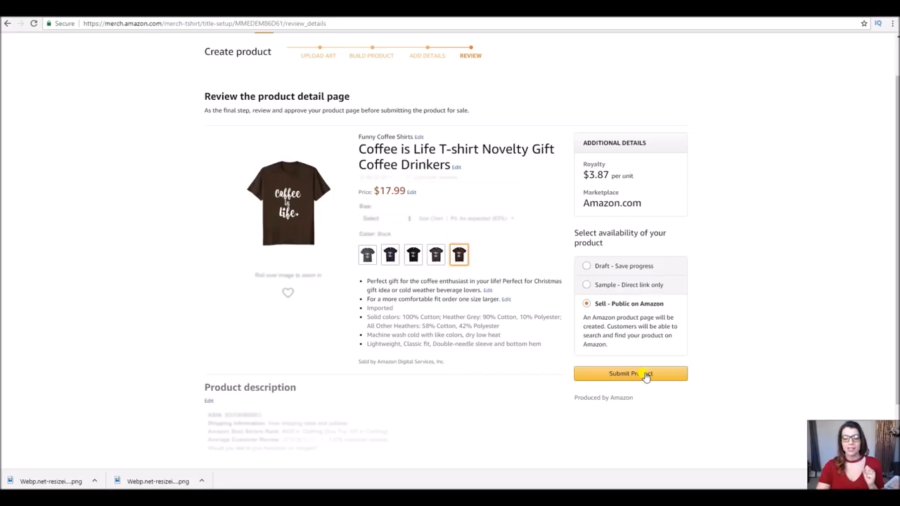
{"action": "left_click", "coordinate": [646, 375]}
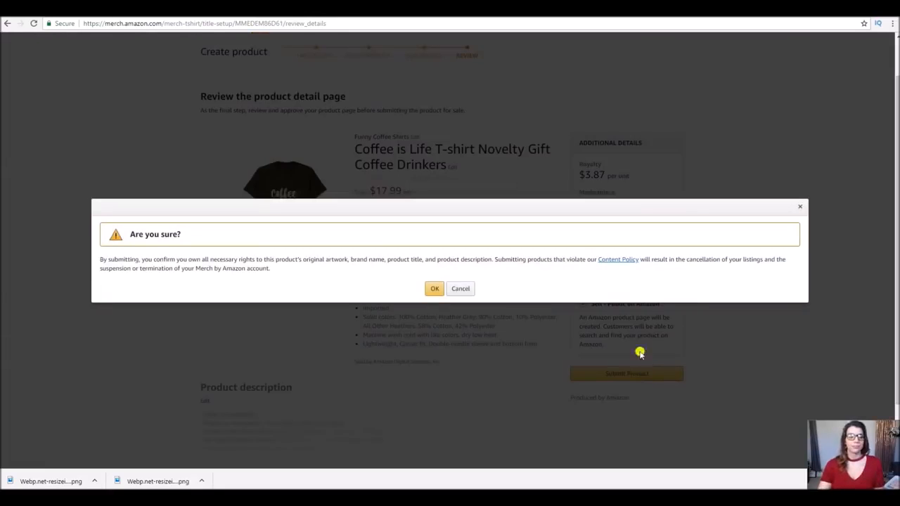